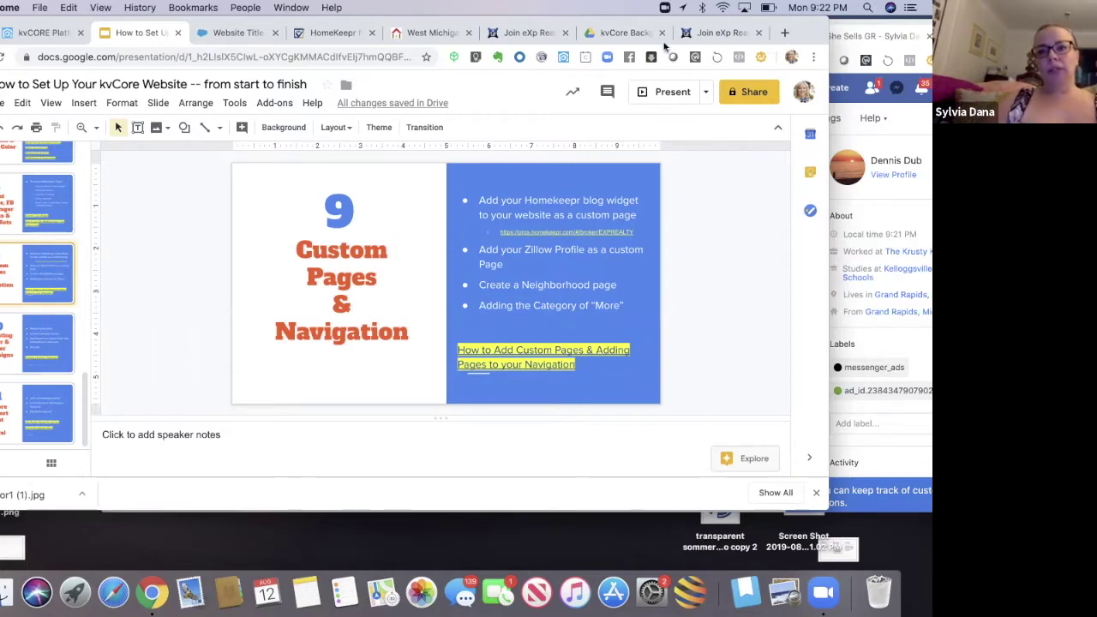
- Leave the Slides deck and switch to the West Michigan Homes agent website's pending listings
left_click_drag(789, 33, 799, 59)
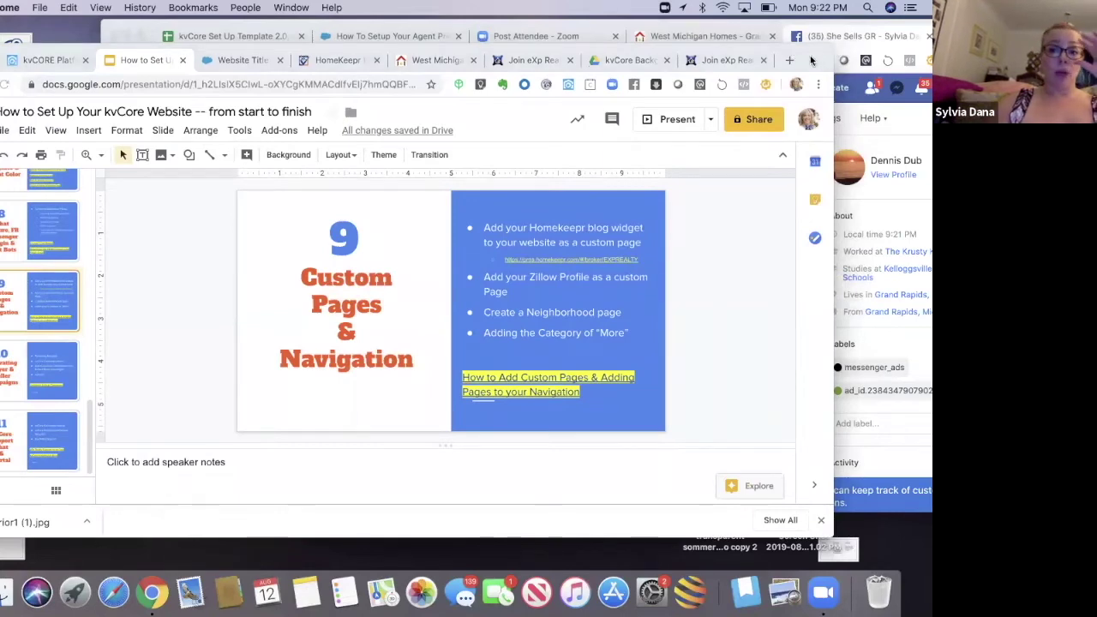
left_click_drag(809, 57, 786, 87)
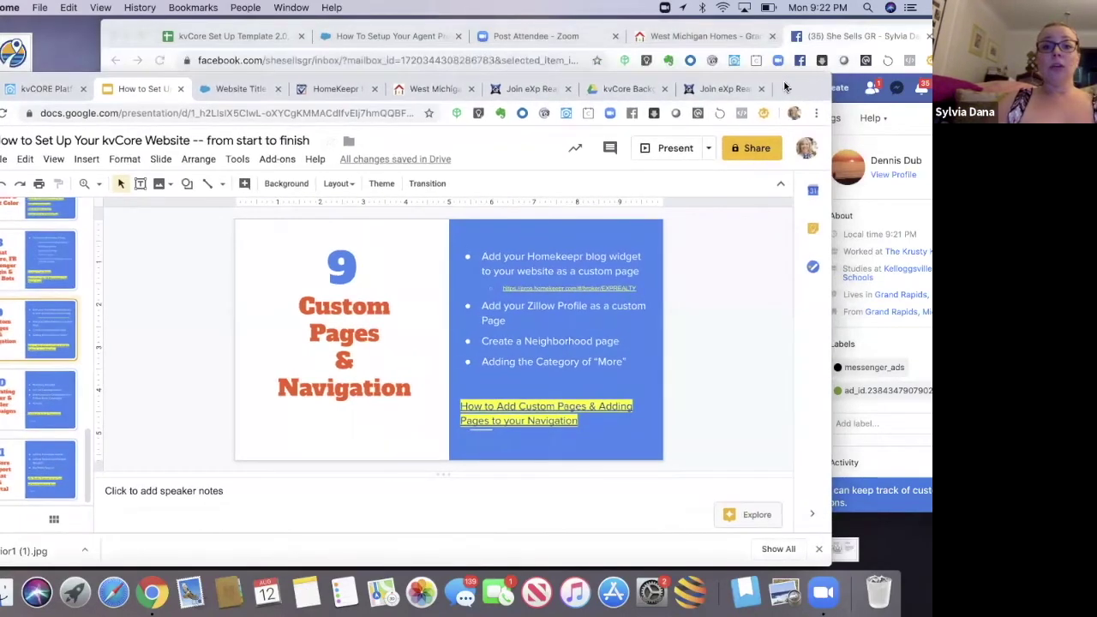
left_click(433, 90)
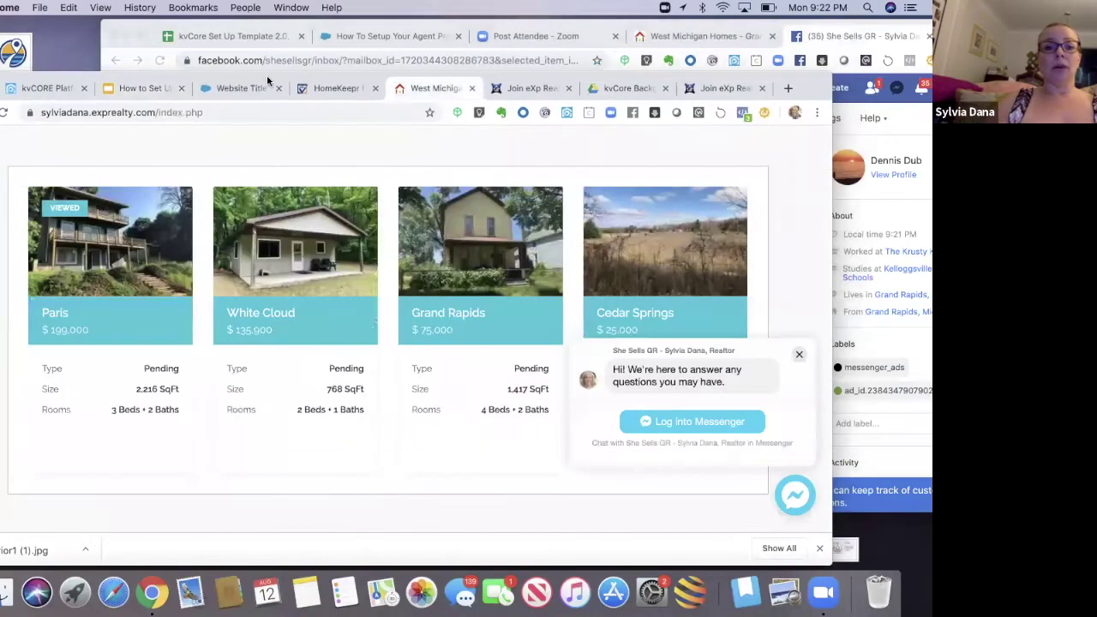
- Return to the top of the agent site and open Homeowner Tips from the MORE menu
scroll(417, 325, "up", 10)
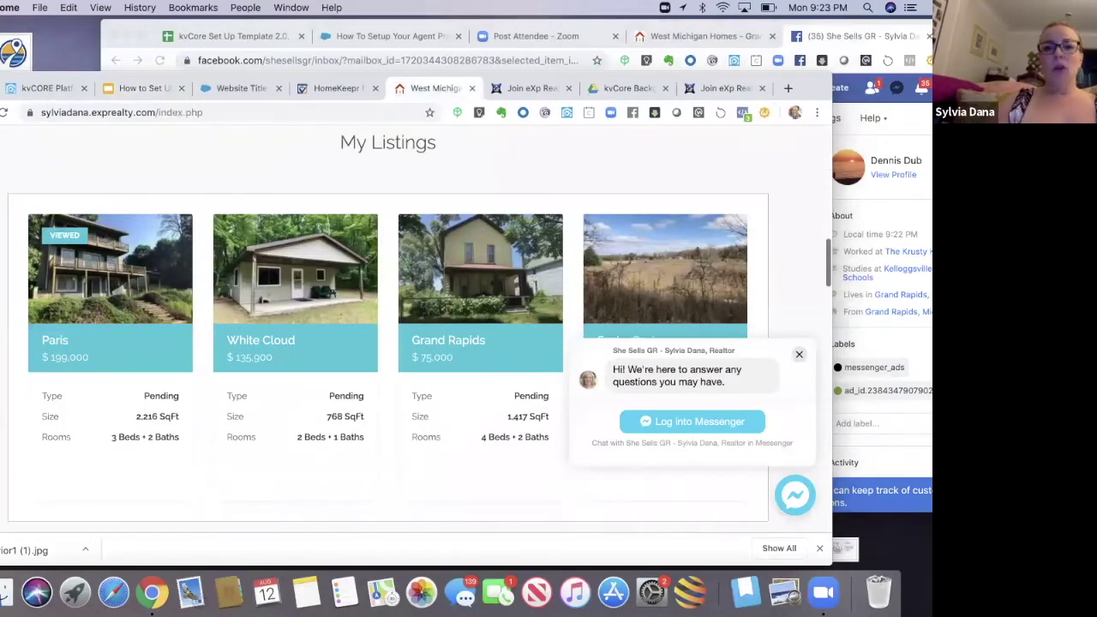
scroll(418, 330, "up", 8)
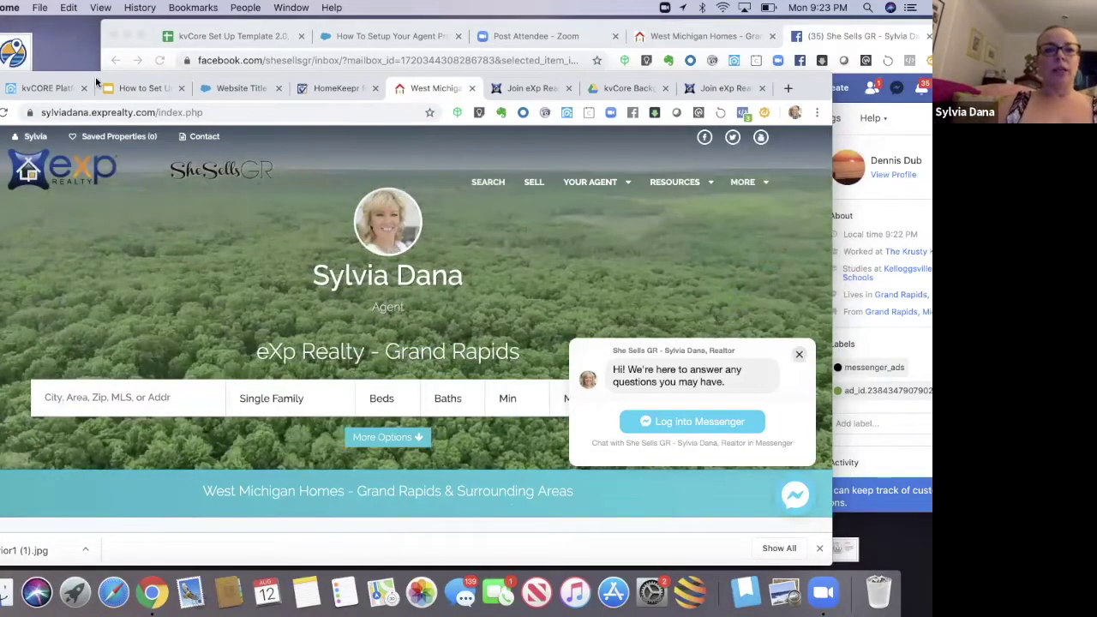
left_click_drag(90, 64, 96, 55)
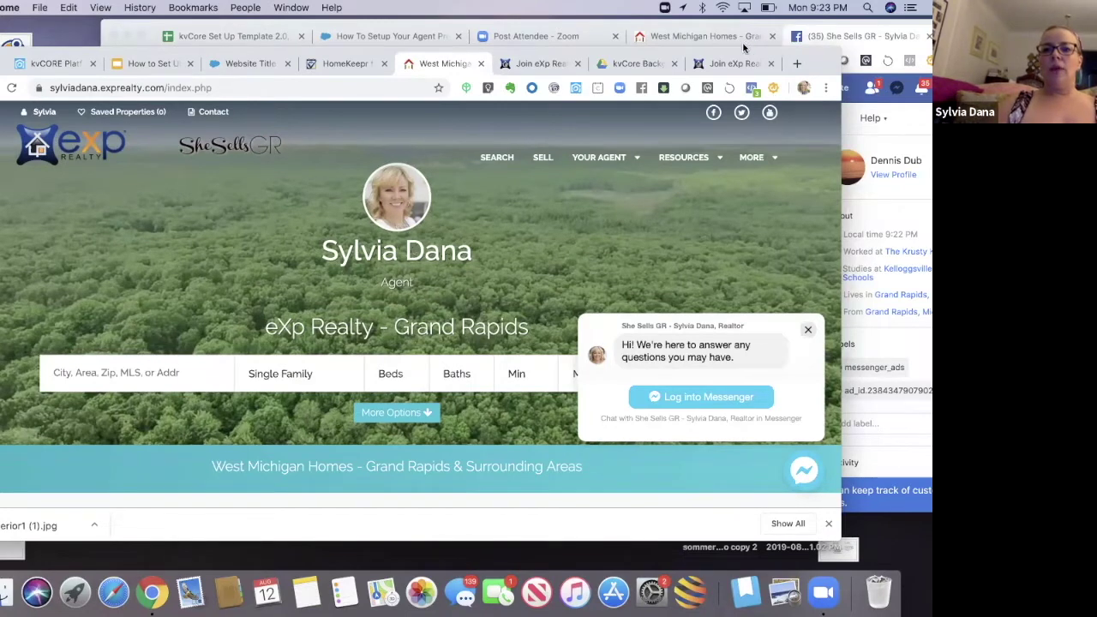
left_click_drag(746, 50, 703, 45)
mouse_move(700, 155)
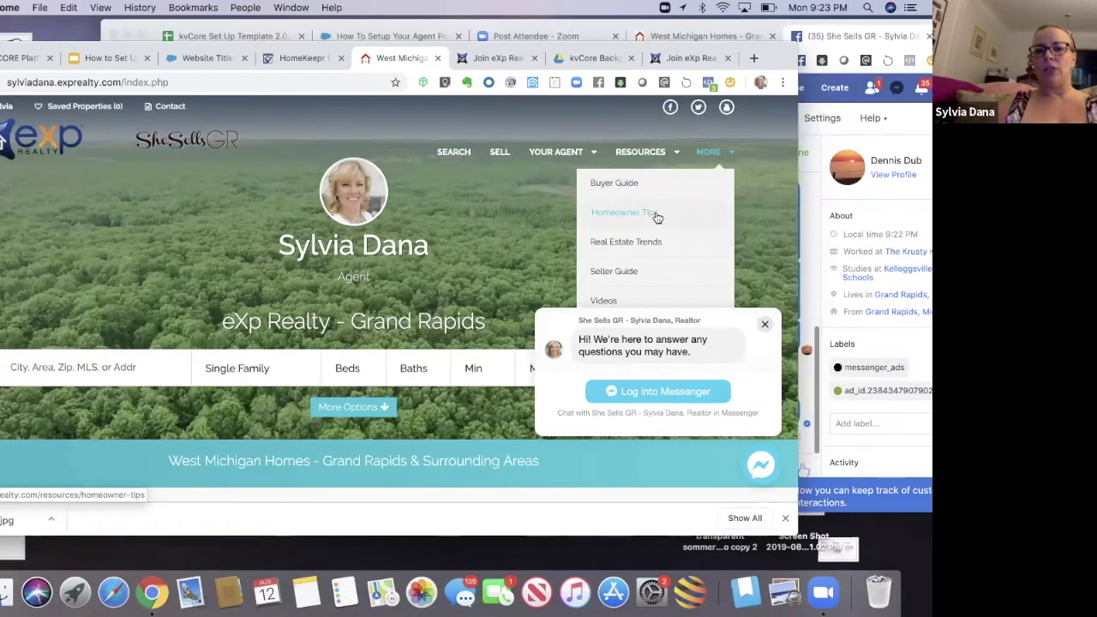
left_click(658, 217)
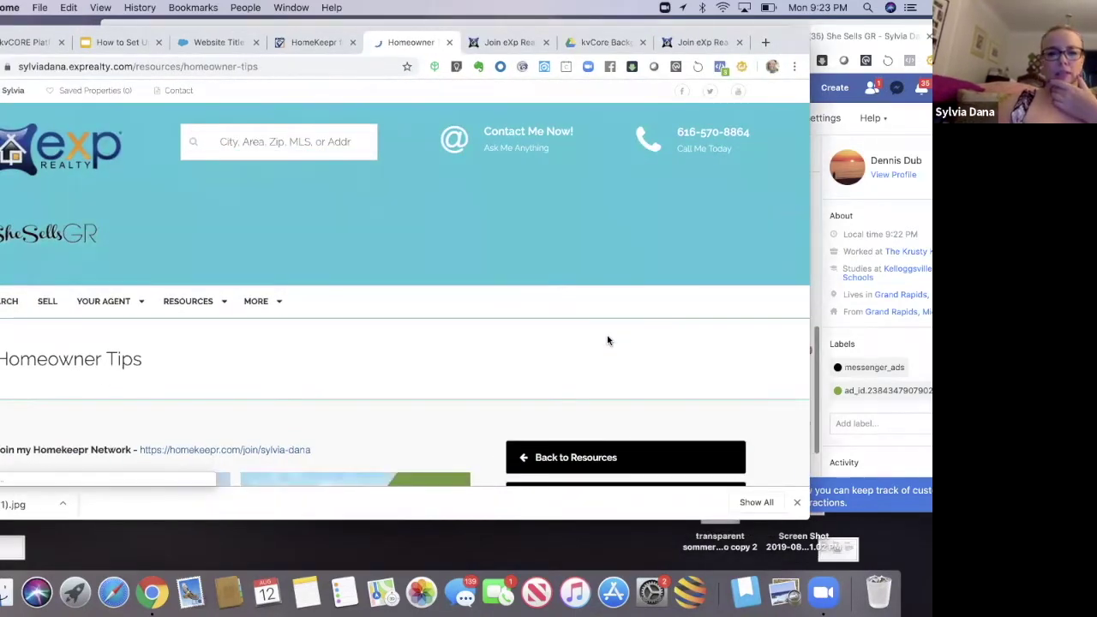
- Browse the Homeowner Tips article cards and open the Foundation Cracks blog article
scroll(607, 341, "down", 5)
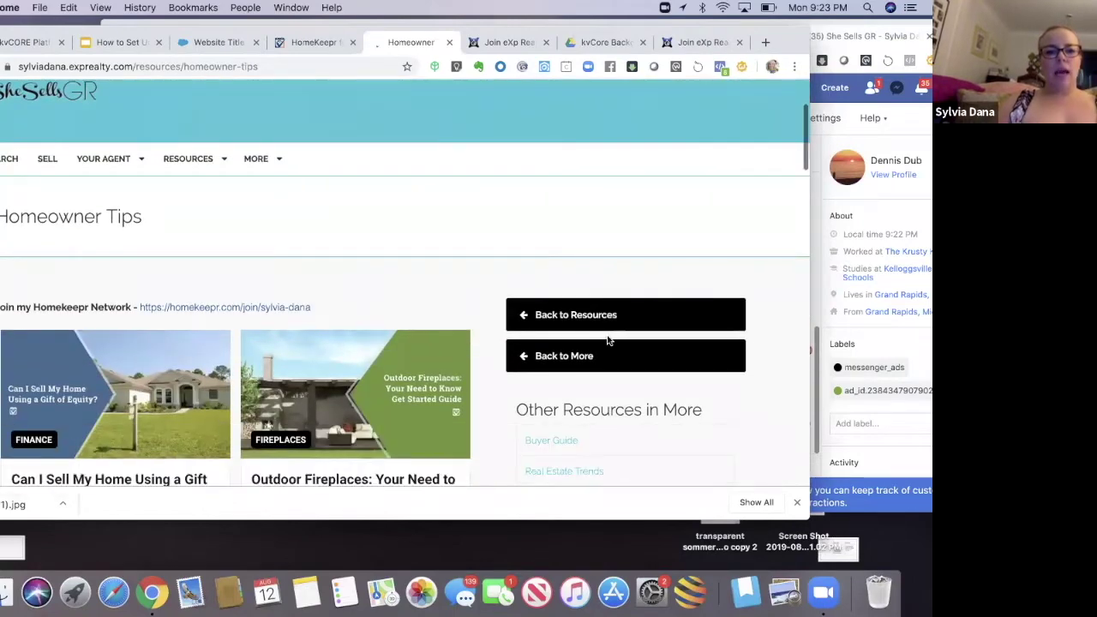
scroll(607, 338, "down", 3)
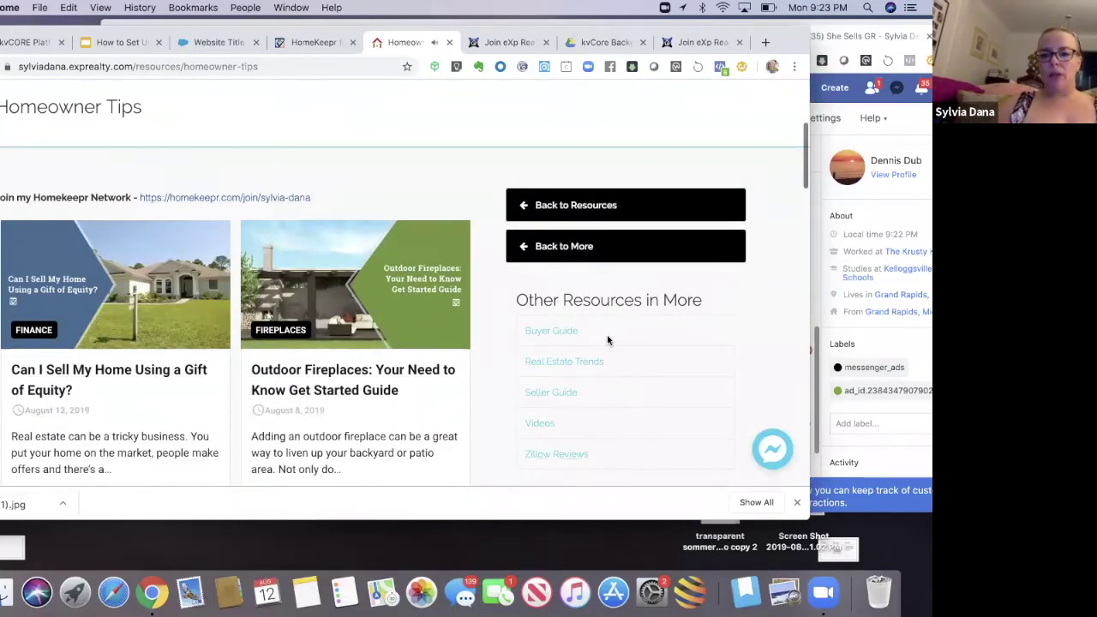
scroll(608, 341, "down", 3)
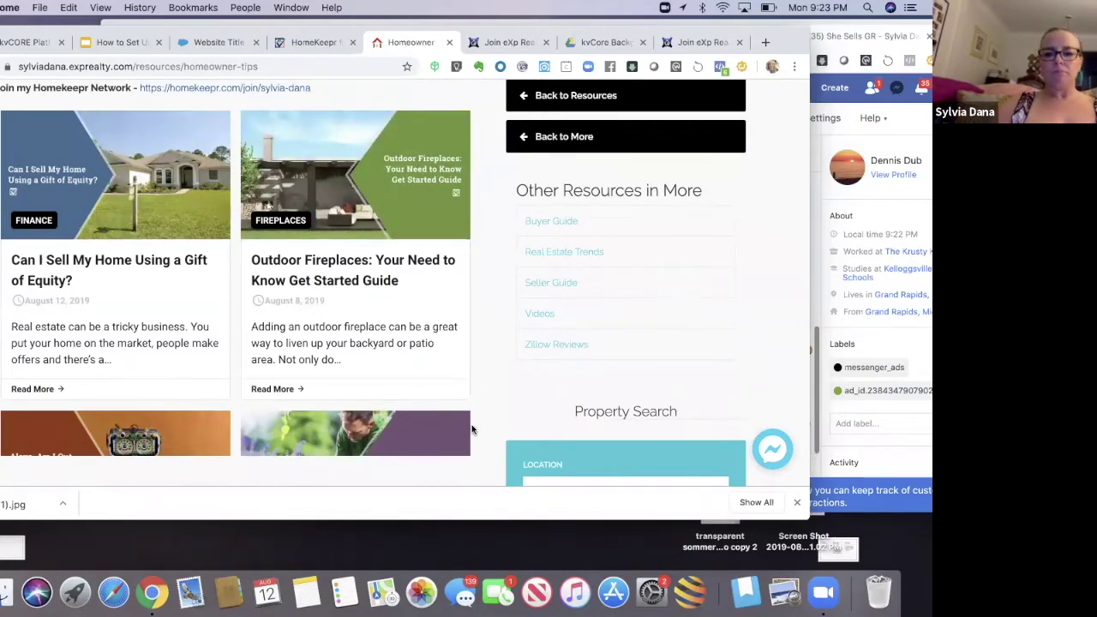
scroll(472, 427, "down", 3)
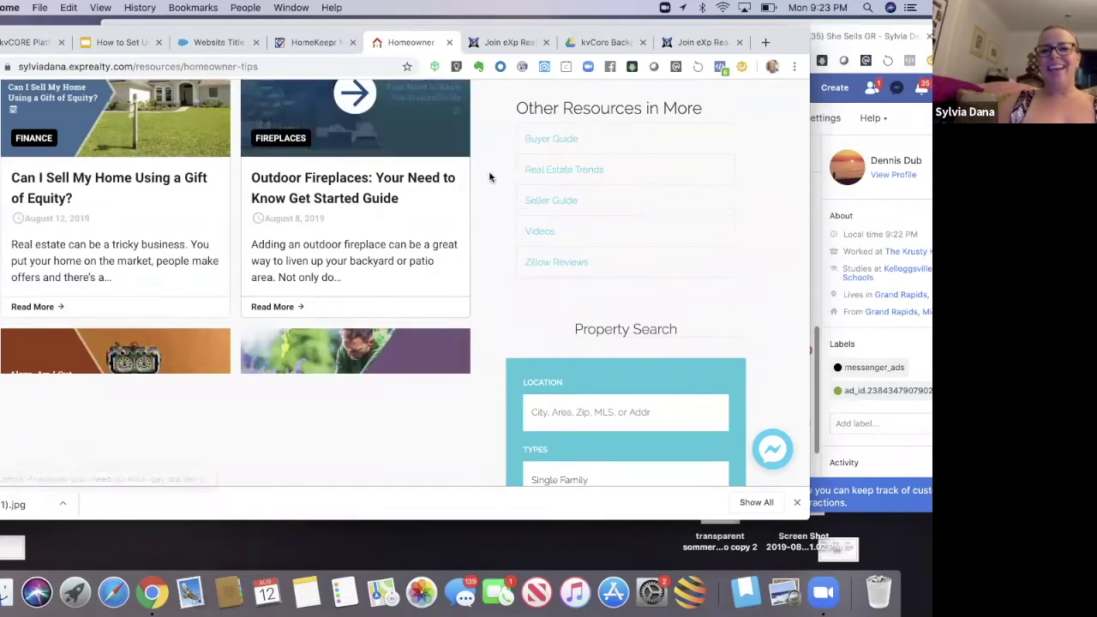
scroll(490, 174, "up", 6)
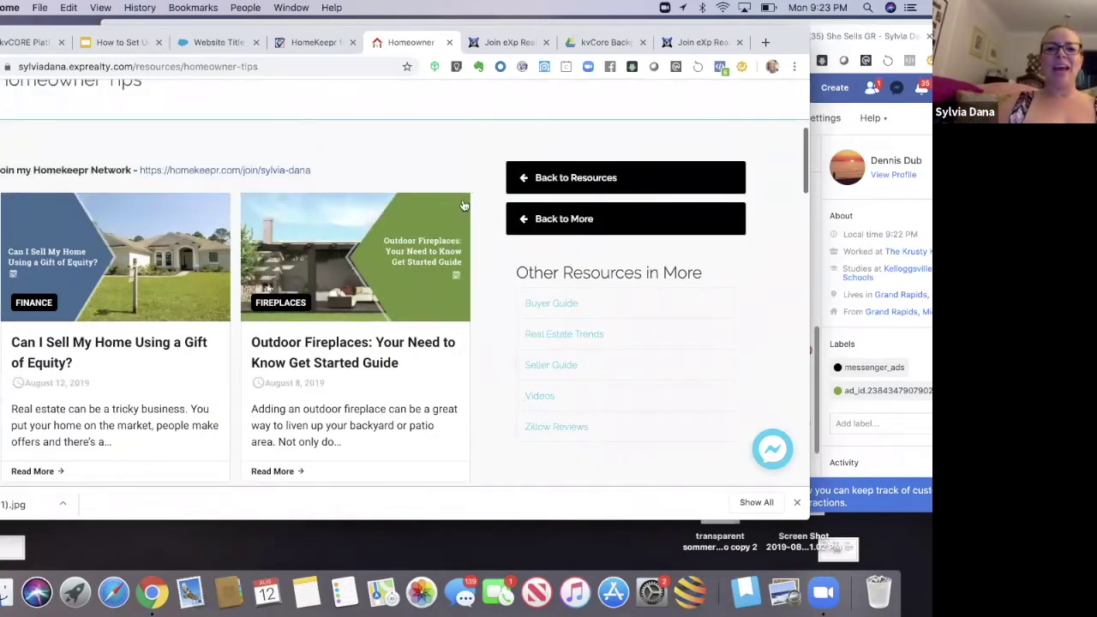
left_click_drag(471, 204, 476, 262)
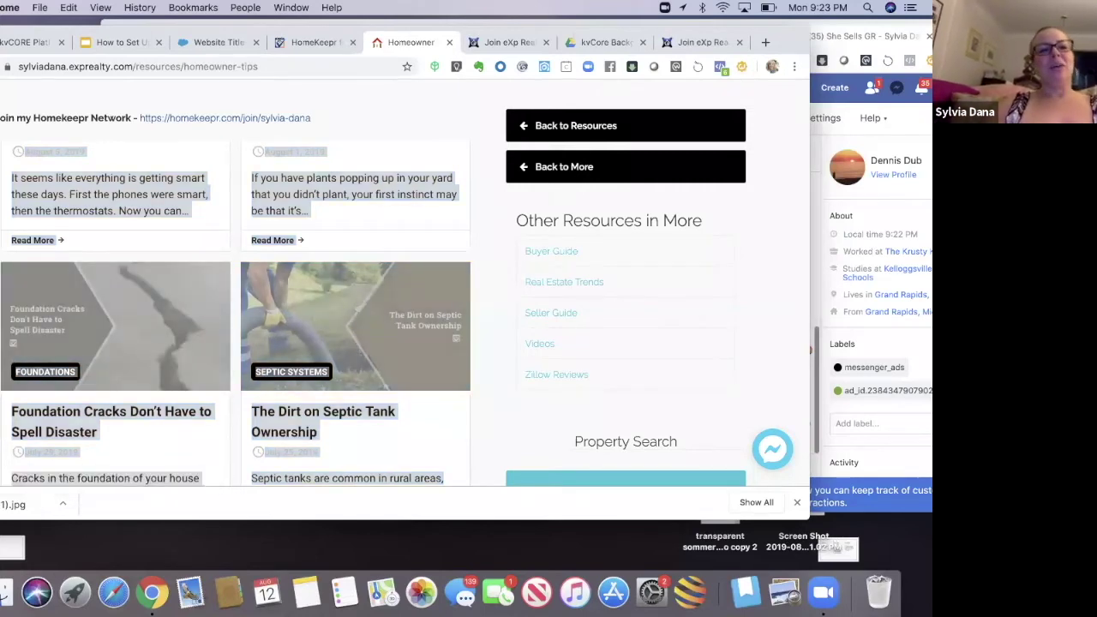
left_click(41, 310)
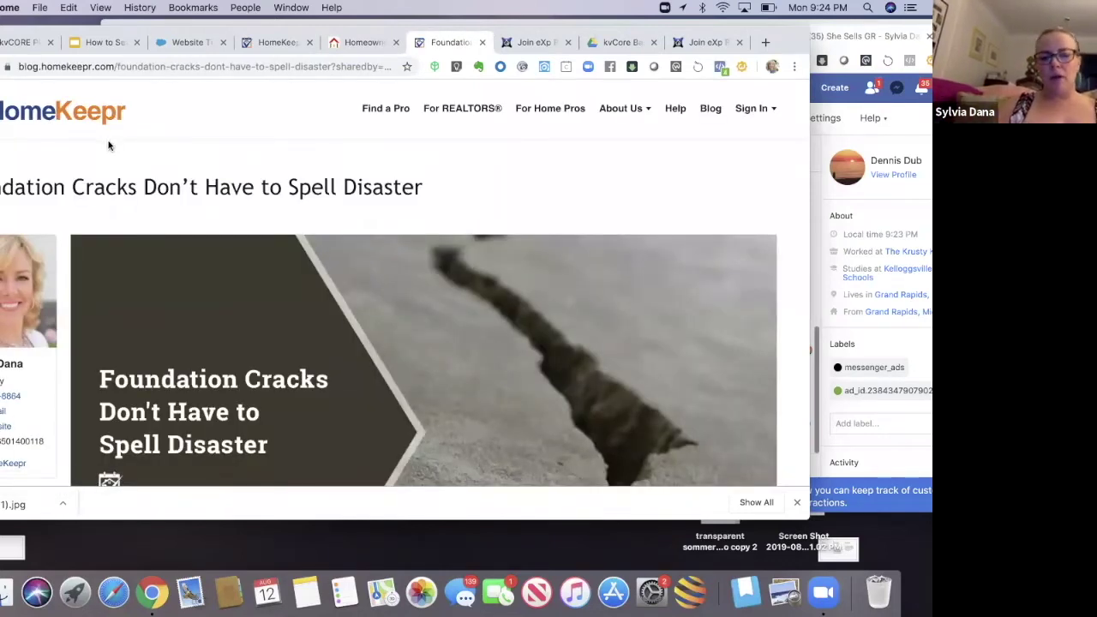
- Read through the Foundation Cracks article, including its causes list and Agent Recommended repair pro card
scroll(108, 146, "down", 5)
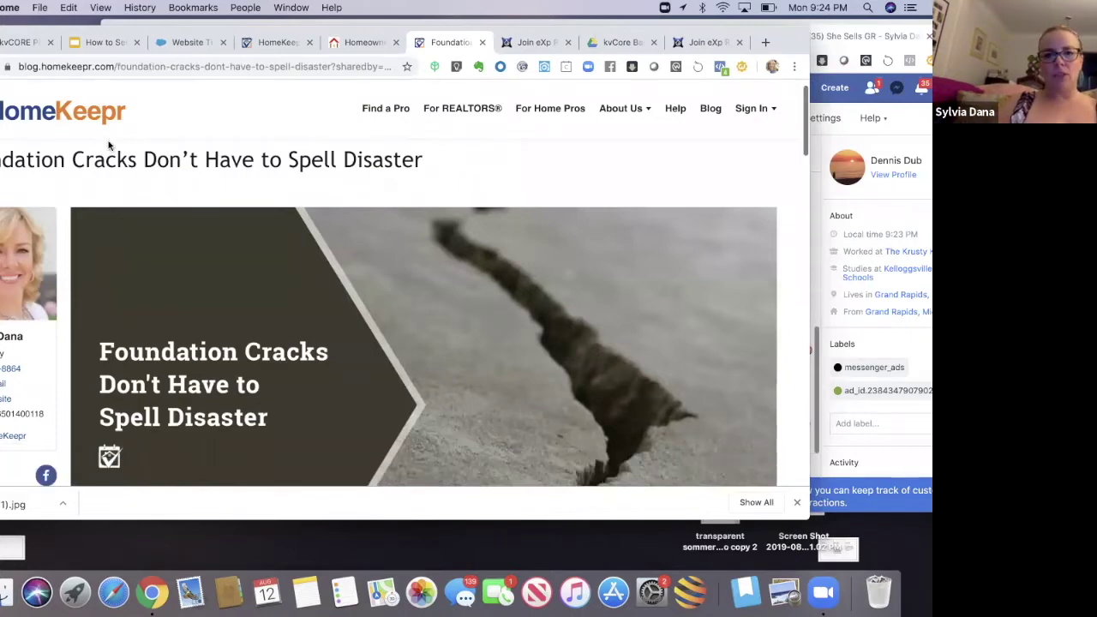
scroll(108, 146, "down", 5)
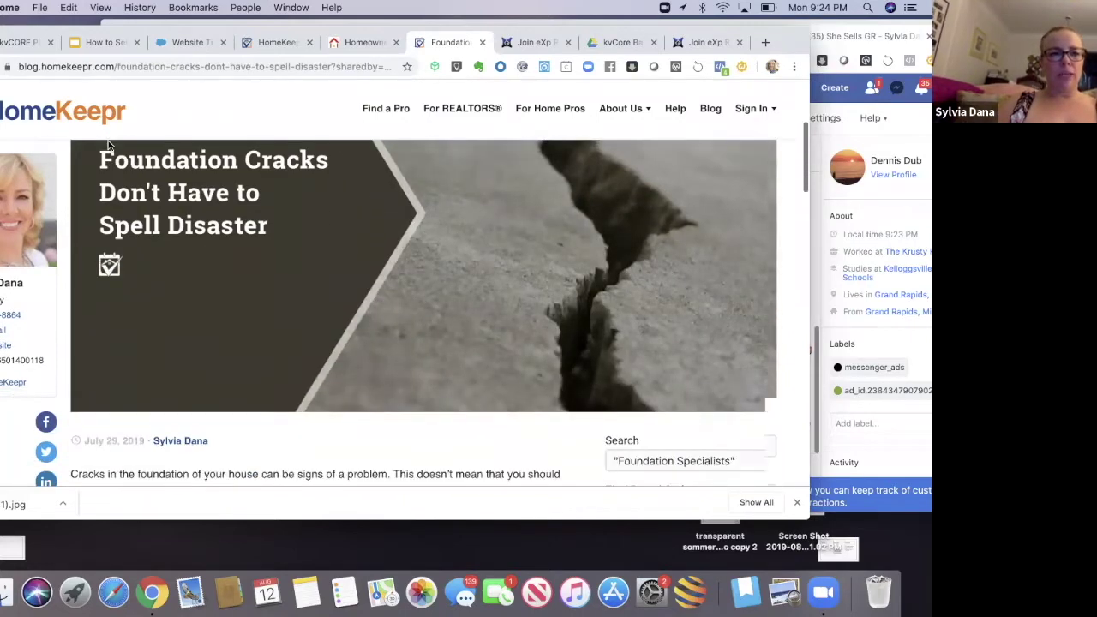
scroll(108, 145, "down", 2)
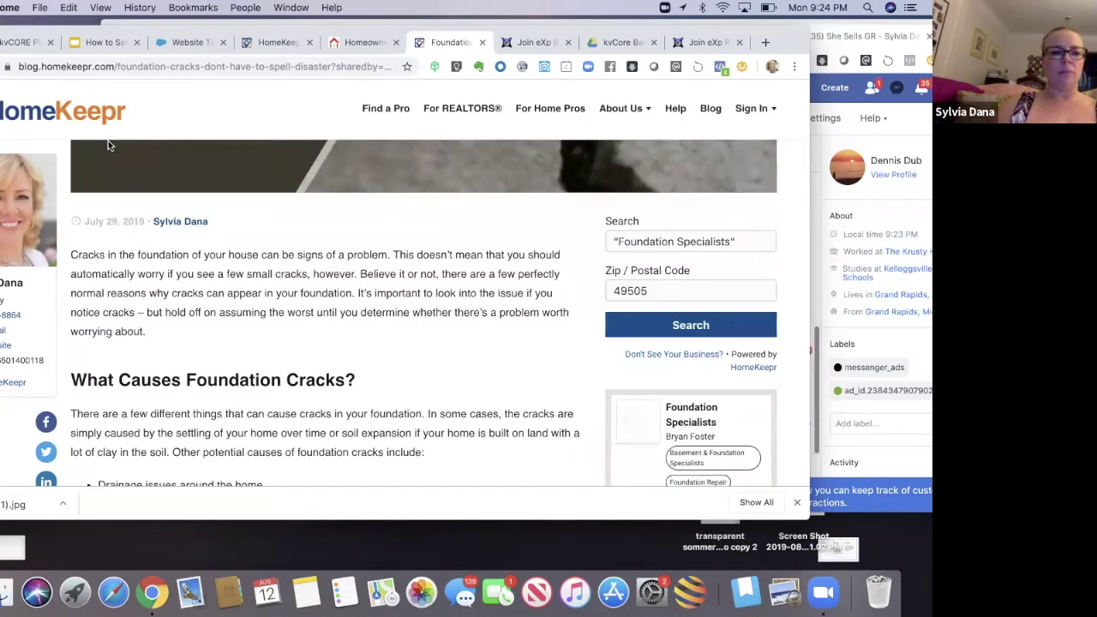
scroll(108, 141, "down", 3)
scroll(108, 141, "down", 1)
scroll(108, 141, "up", 5)
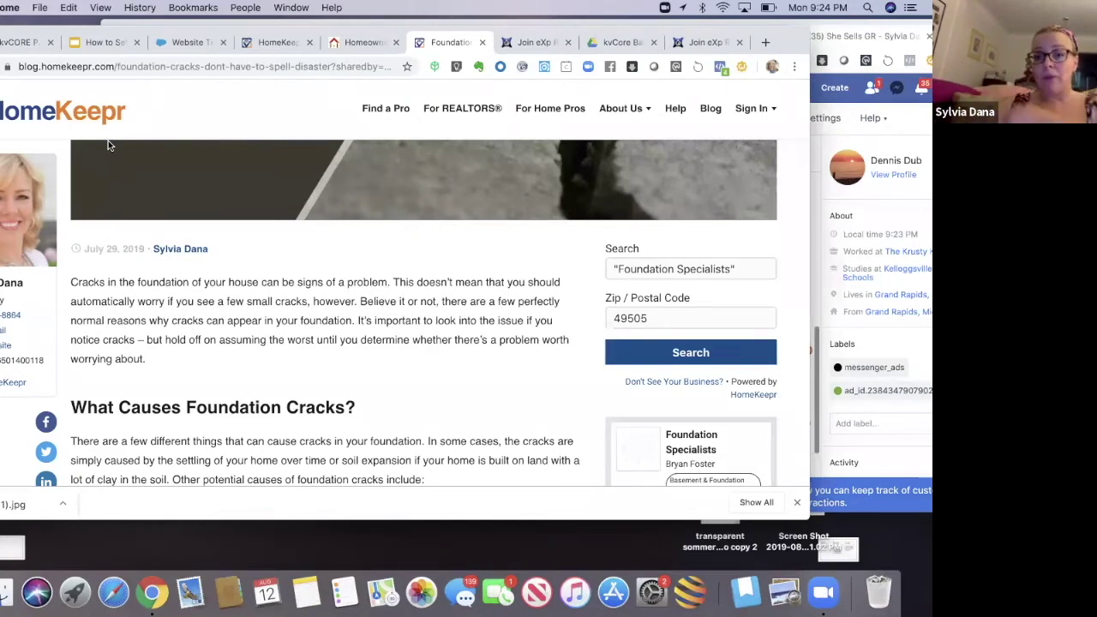
scroll(108, 141, "down", 5)
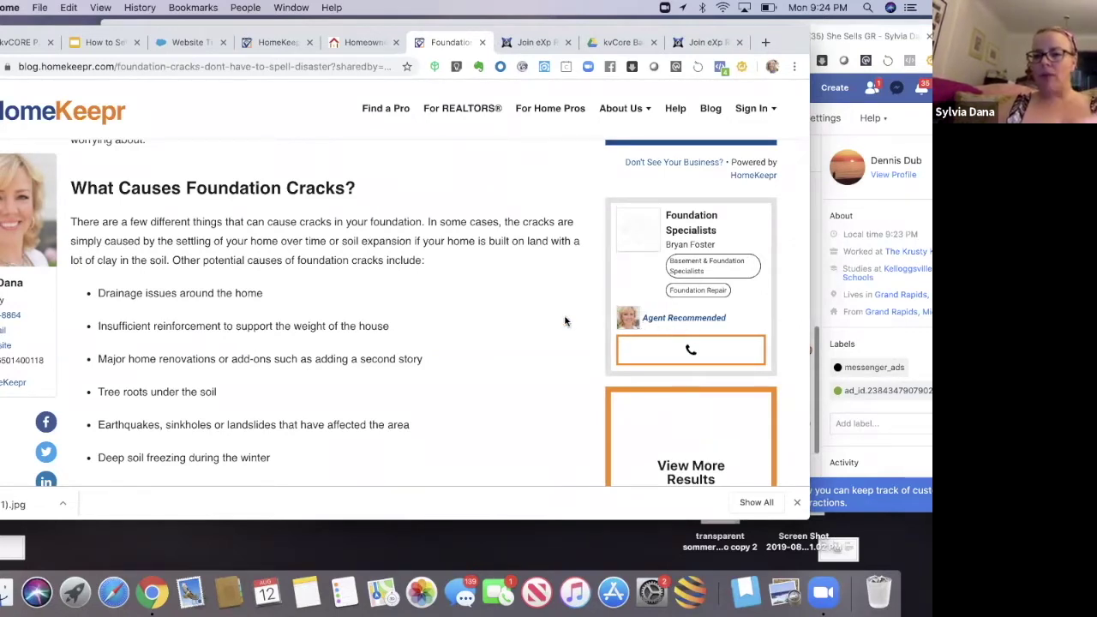
scroll(565, 321, "down", 2)
scroll(565, 321, "up", 5)
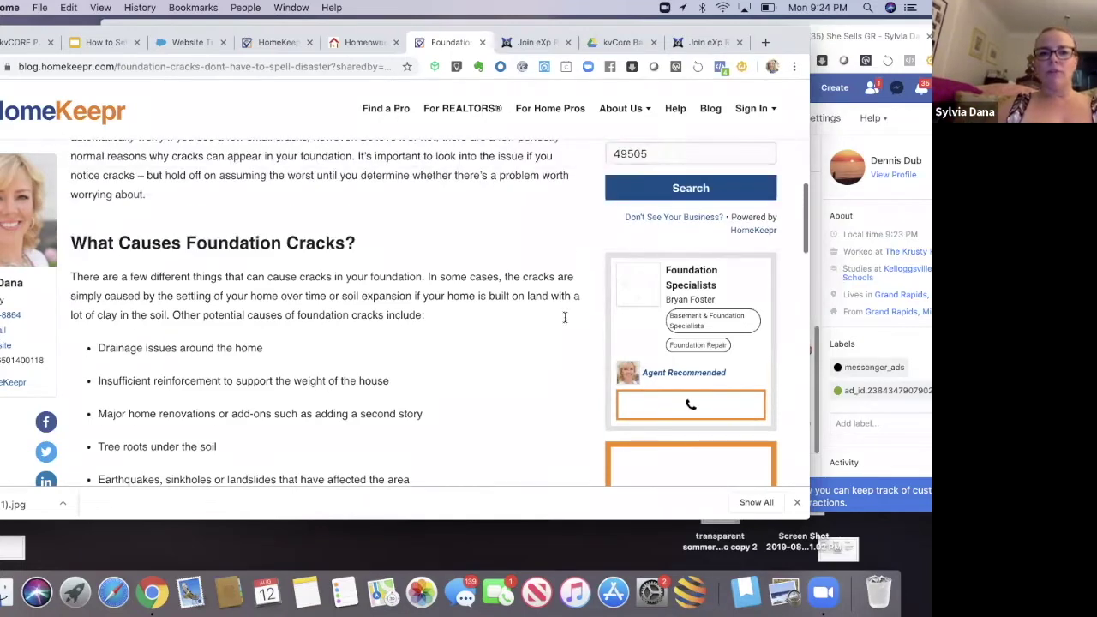
scroll(565, 321, "up", 5)
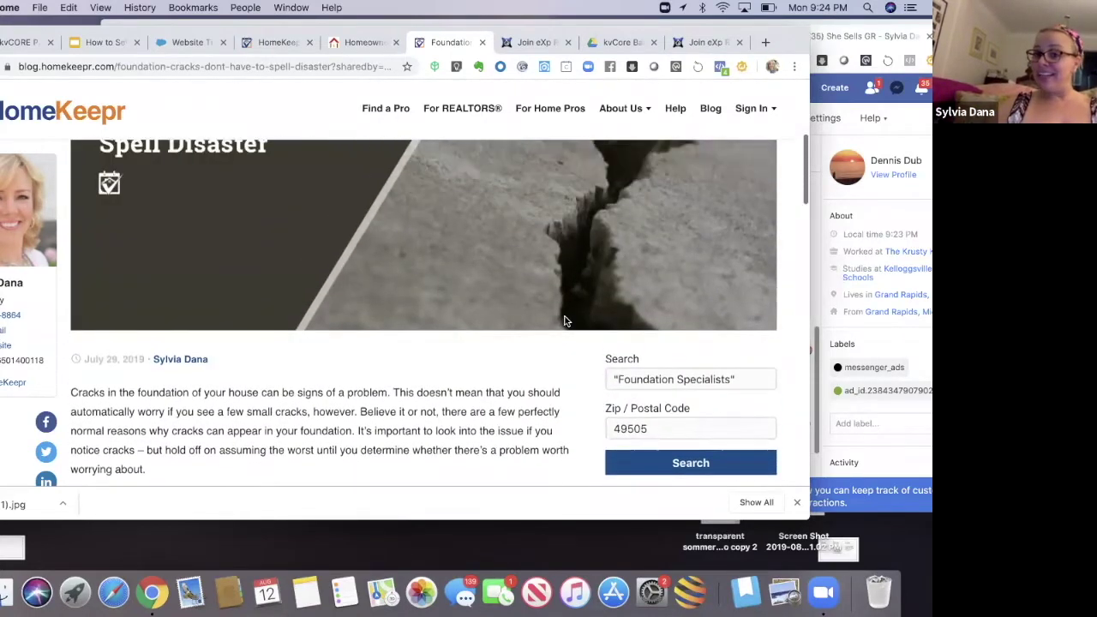
scroll(565, 322, "up", 4)
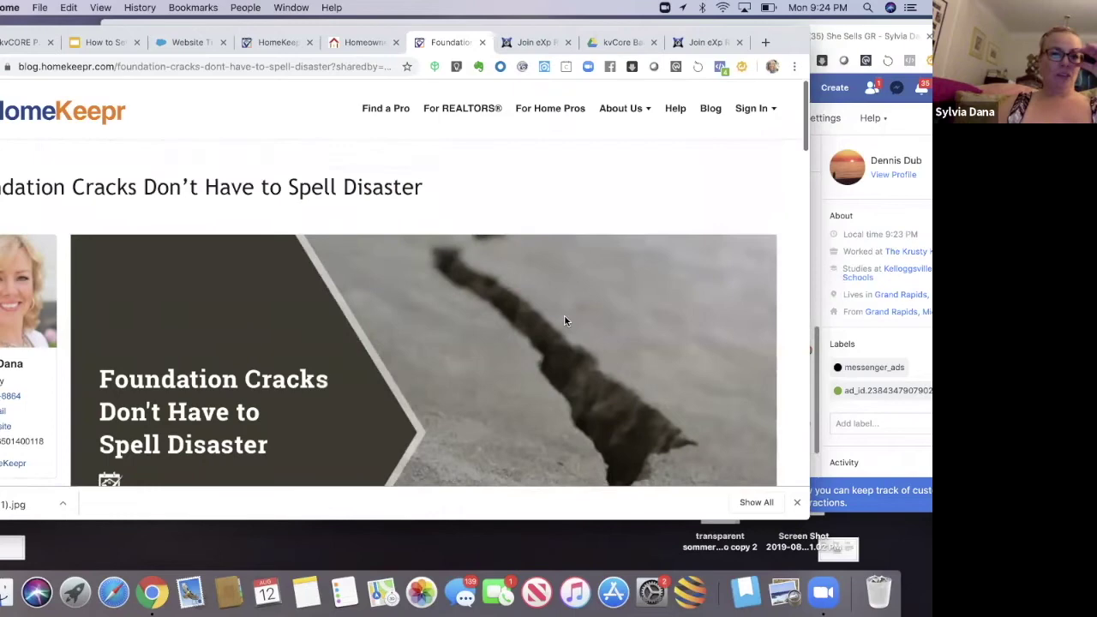
scroll(565, 322, "down", 5)
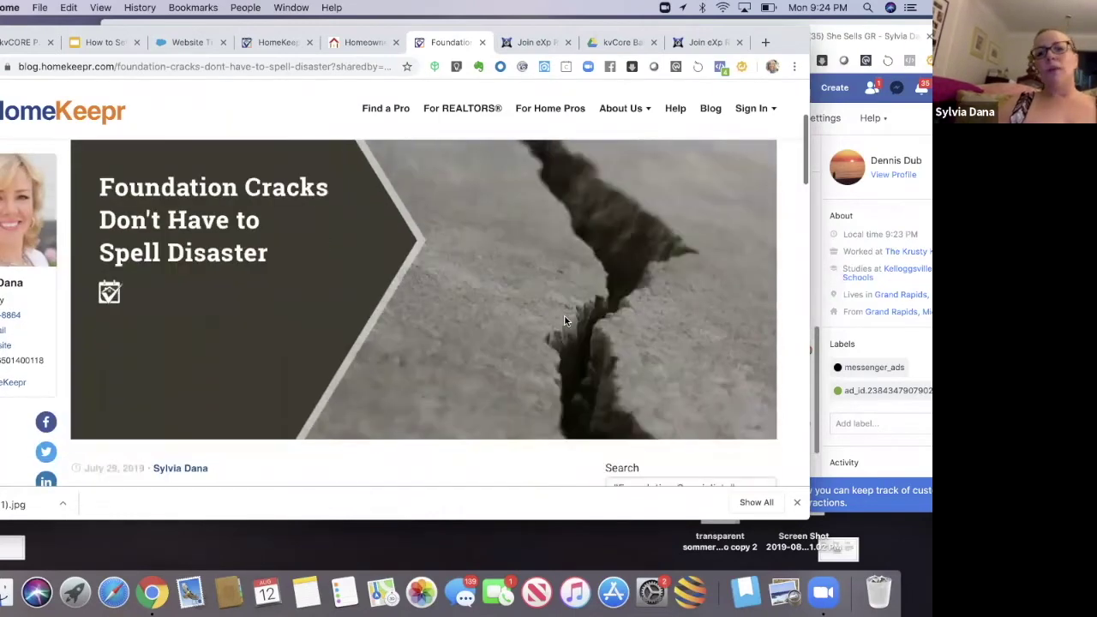
scroll(565, 321, "down", 5)
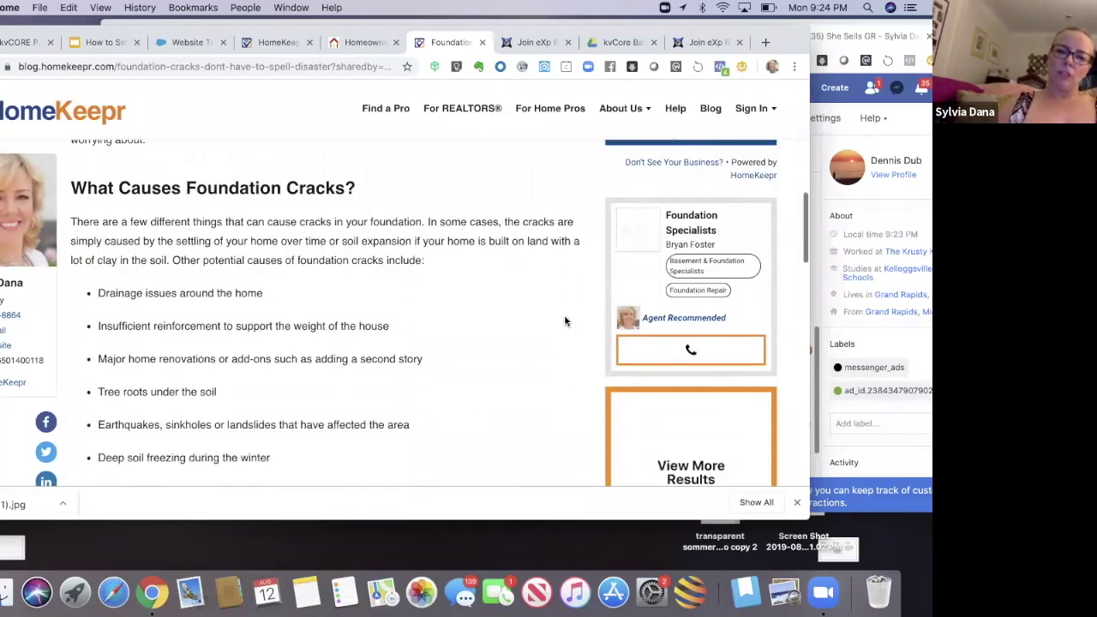
scroll(565, 321, "down", 2)
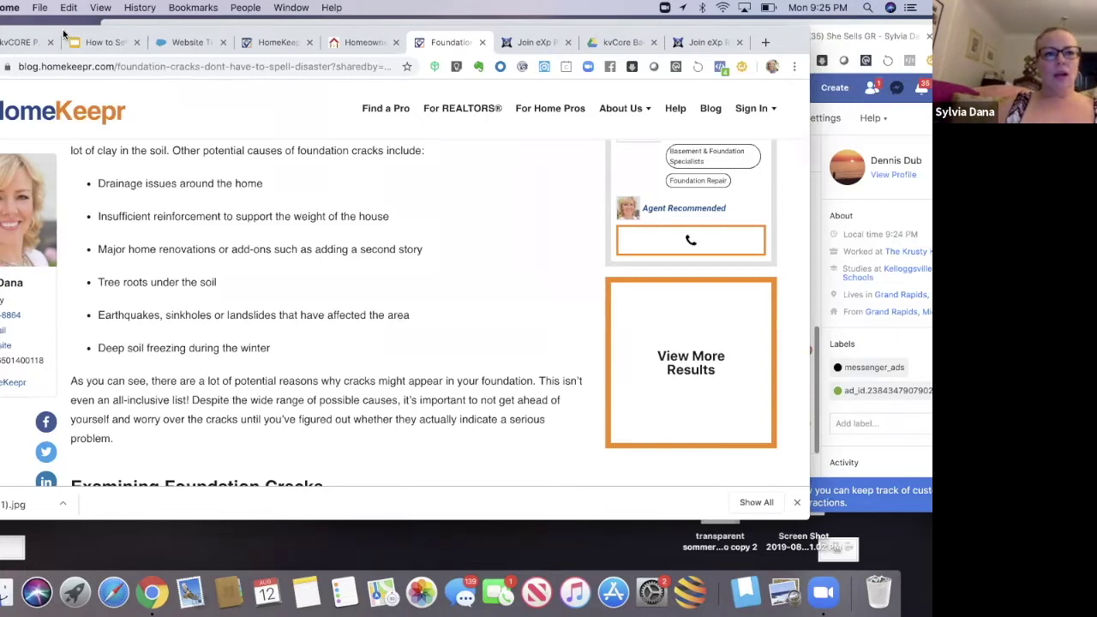
left_click_drag(63, 33, 74, 65)
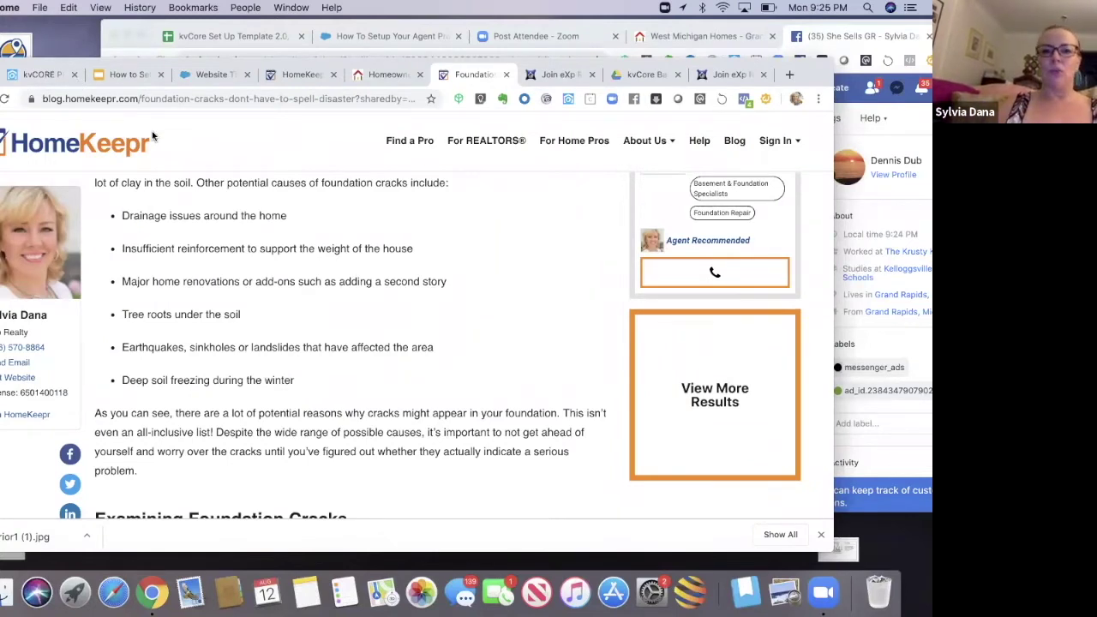
- Bring up the HomeKeepr eXp Realty sign-up page and select its pros.homekeepr.com address
left_click(294, 77)
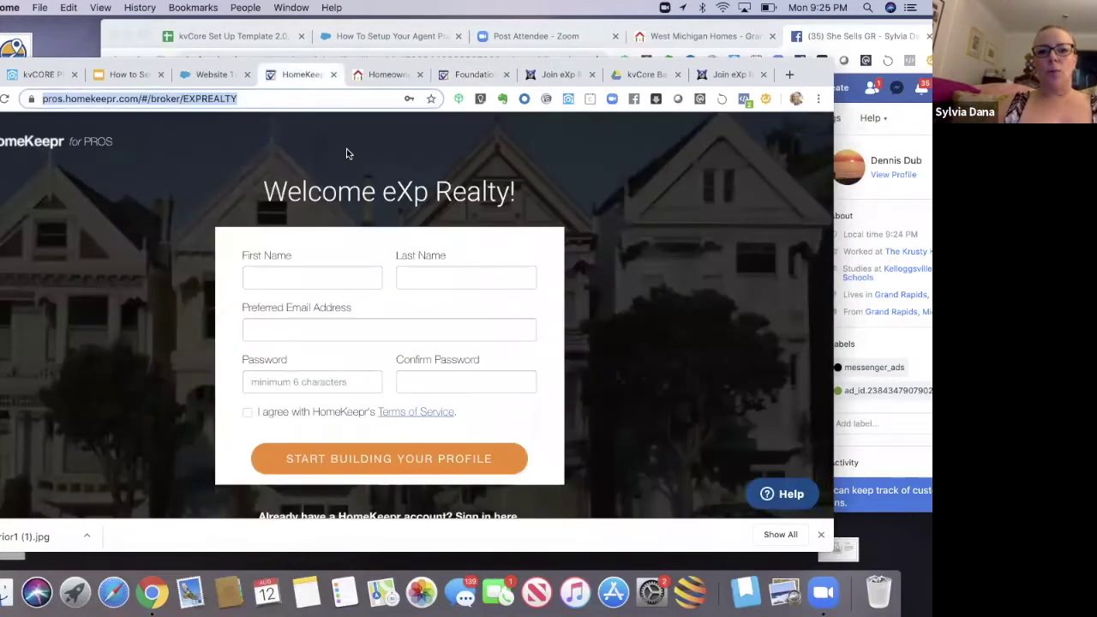
left_click(245, 100)
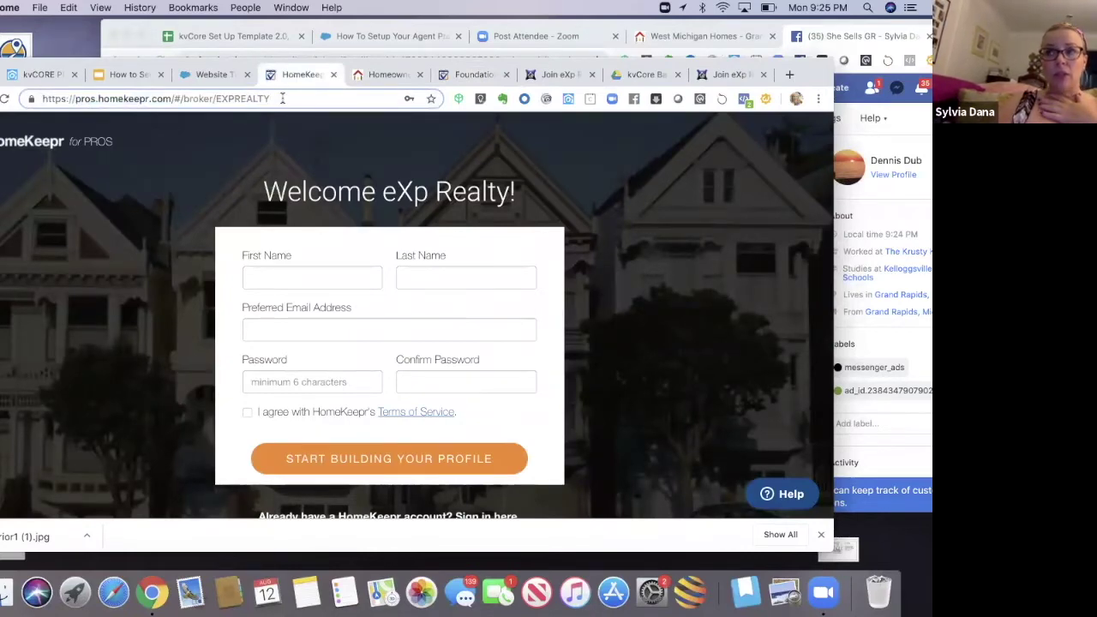
left_click_drag(282, 98, 34, 98)
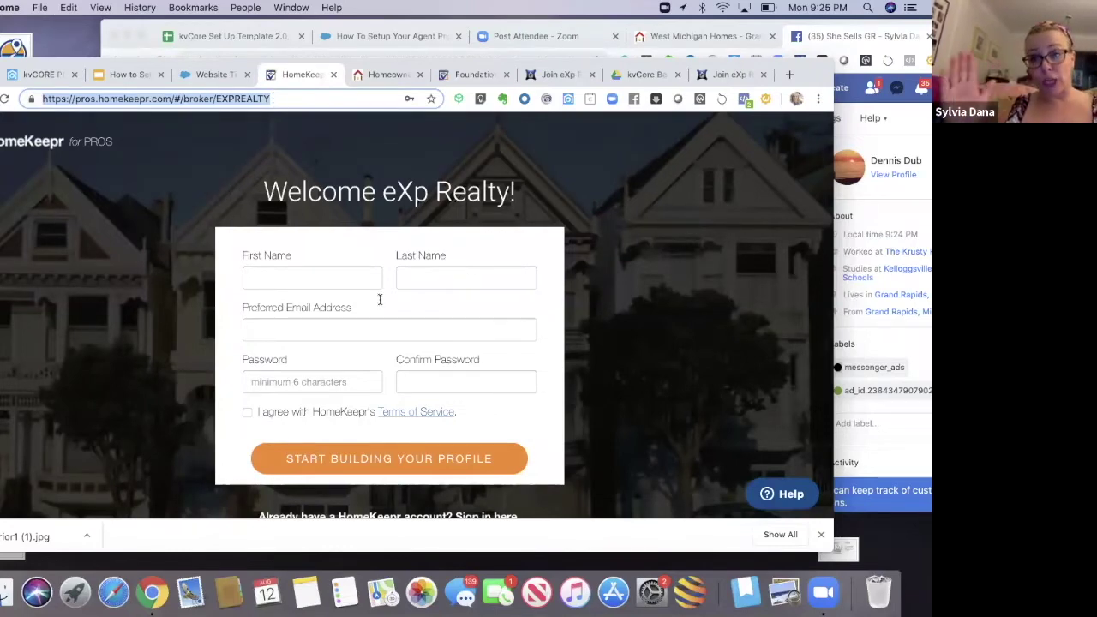
left_click(654, 34)
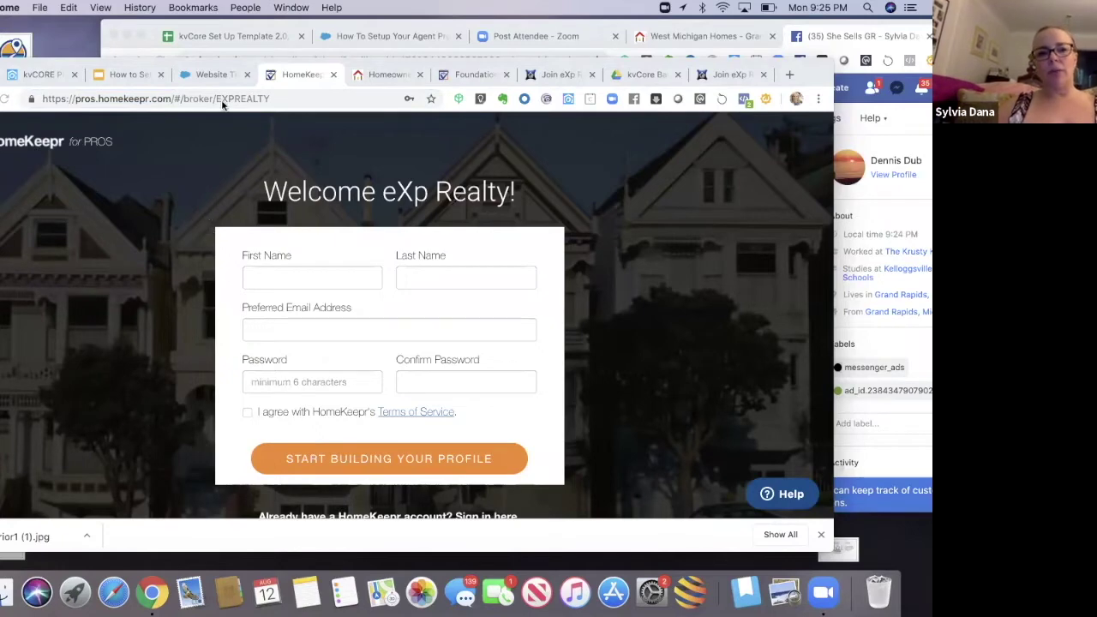
left_click(132, 55)
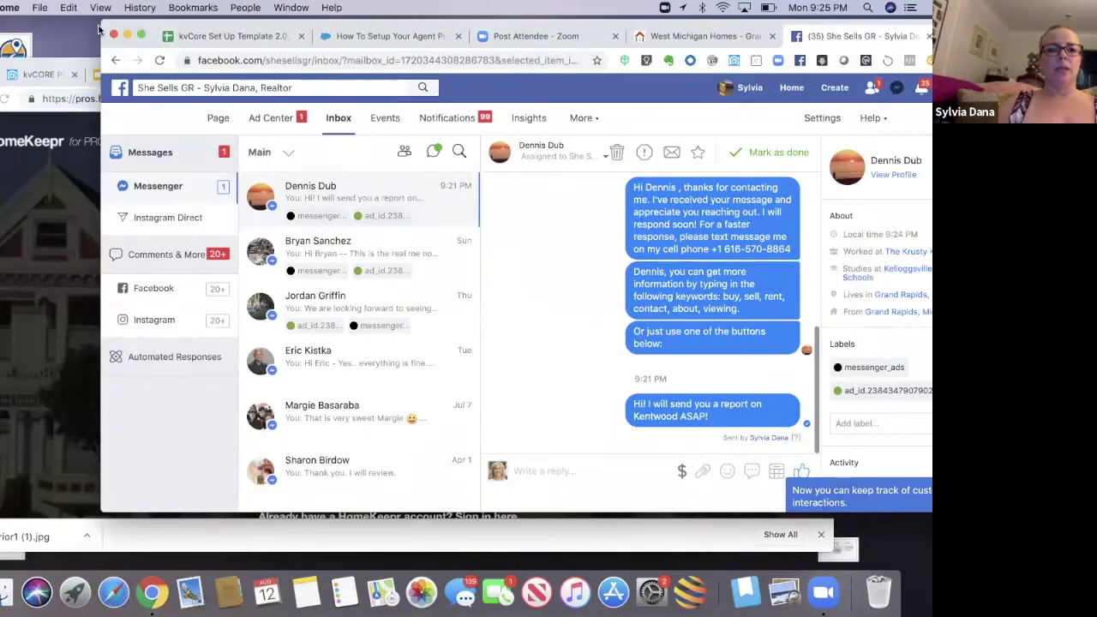
left_click(146, 37)
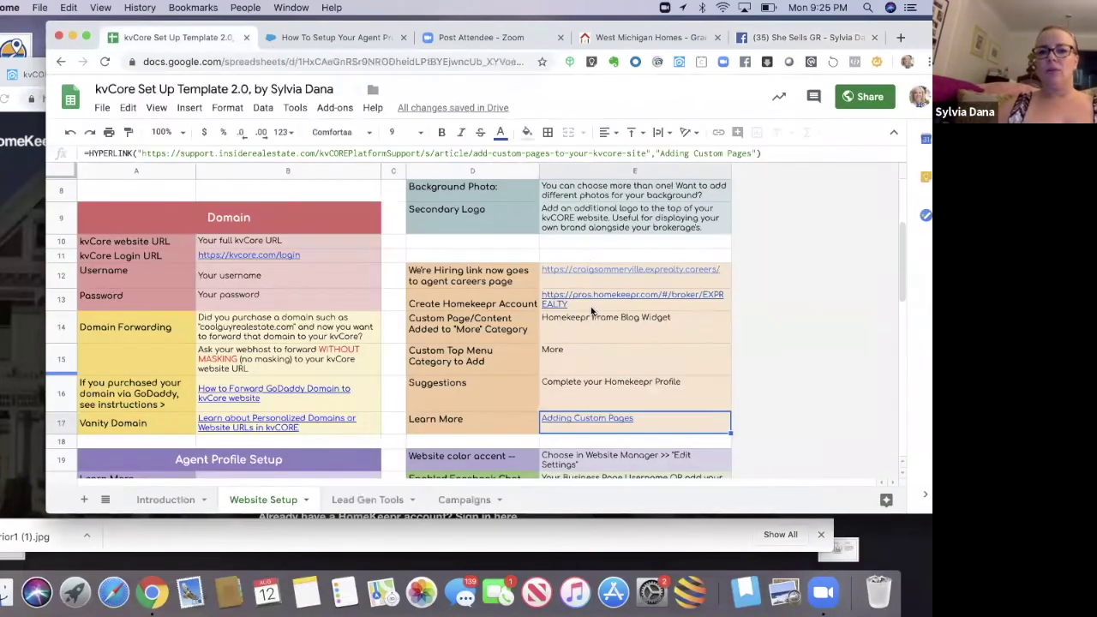
left_click(591, 306)
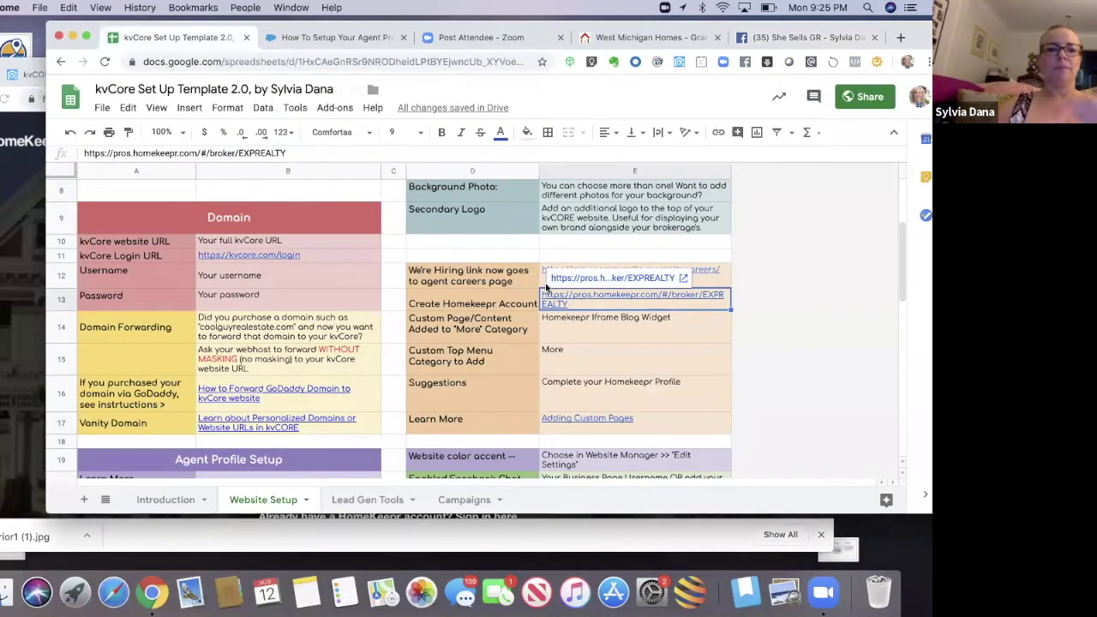
left_click(34, 249)
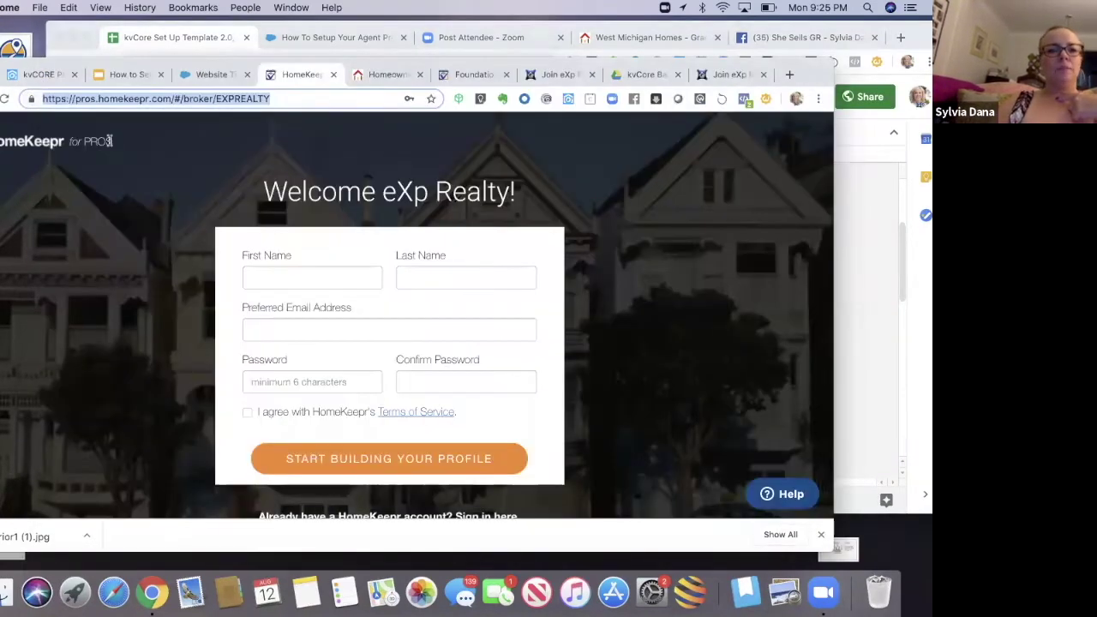
left_click(16, 148)
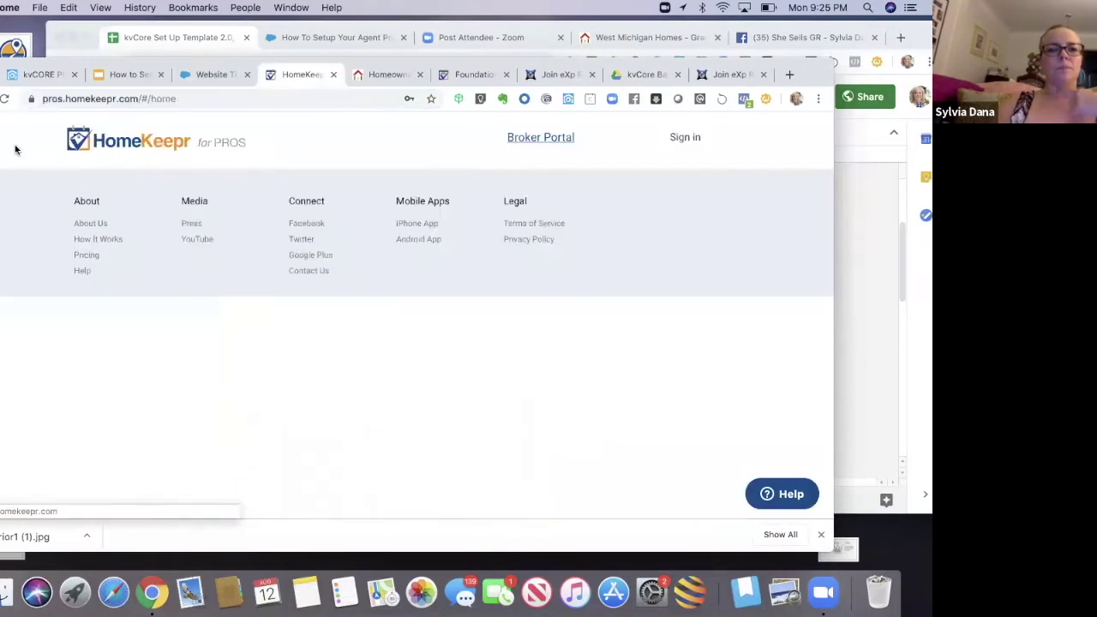
- Log in to HomeKeepr and review the dashboard: 90% info, 273 vendors, 1 client, 2 widgets
left_click(683, 140)
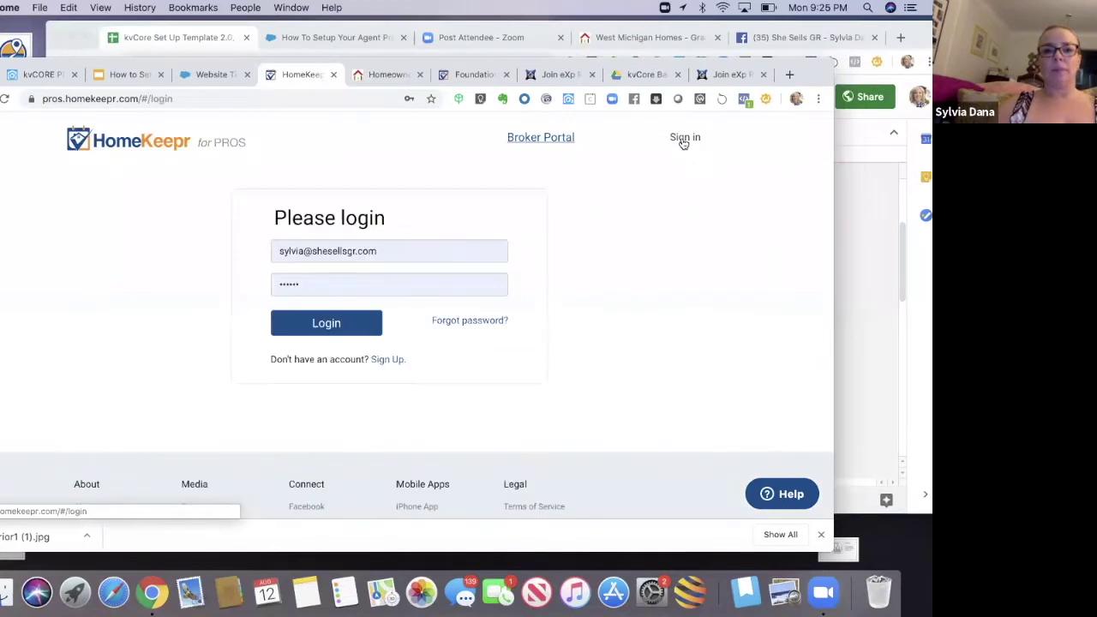
left_click(339, 321)
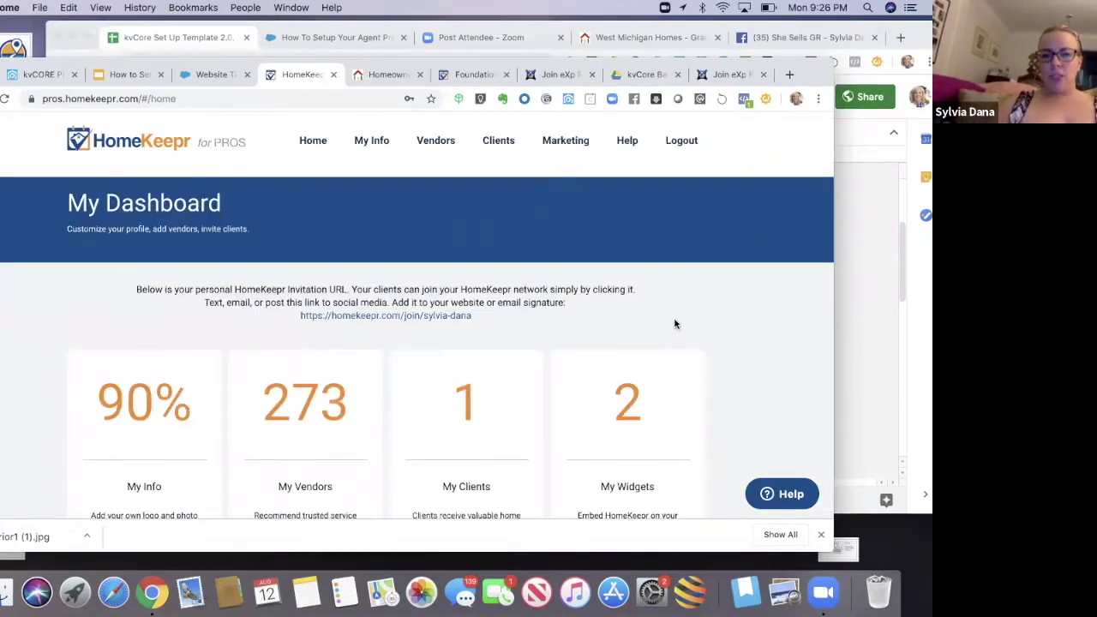
scroll(675, 324, "down", 4)
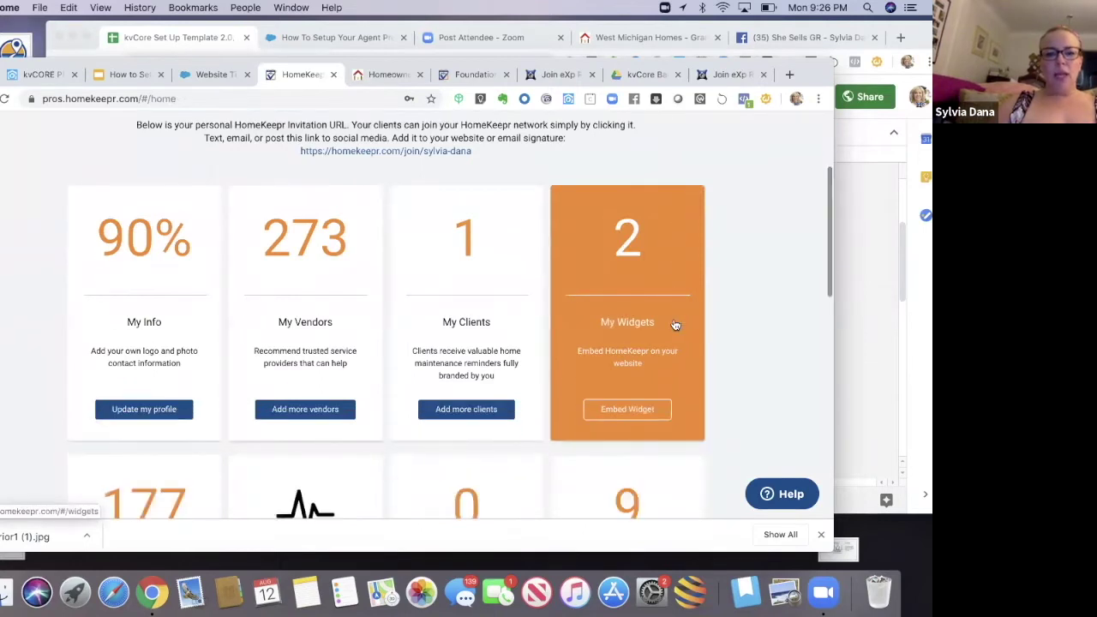
scroll(675, 324, "down", 5)
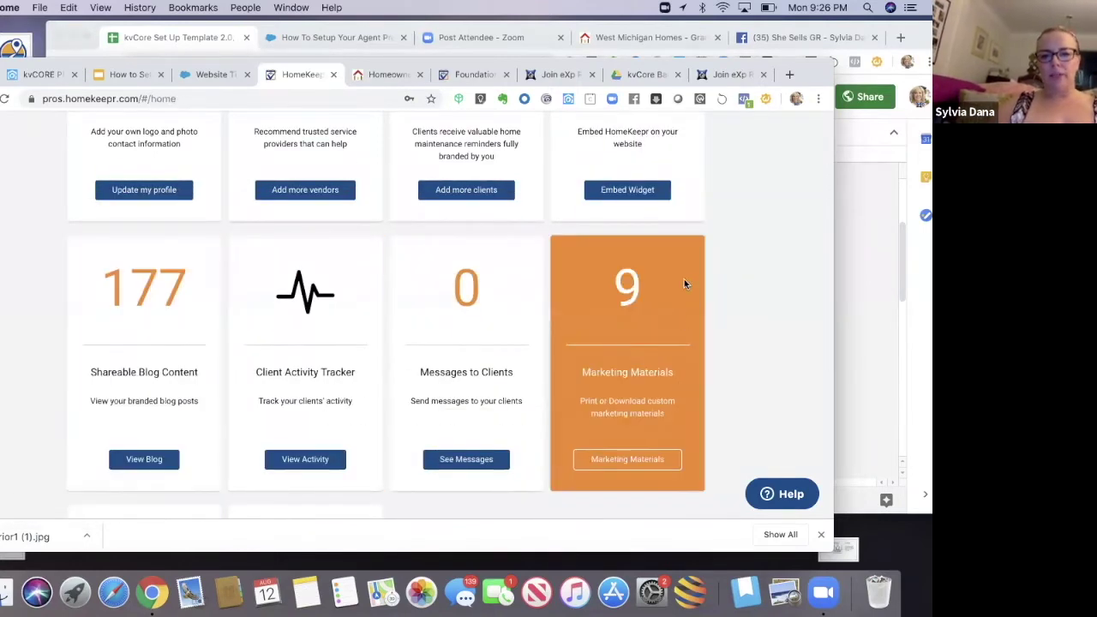
scroll(724, 263, "up", 4)
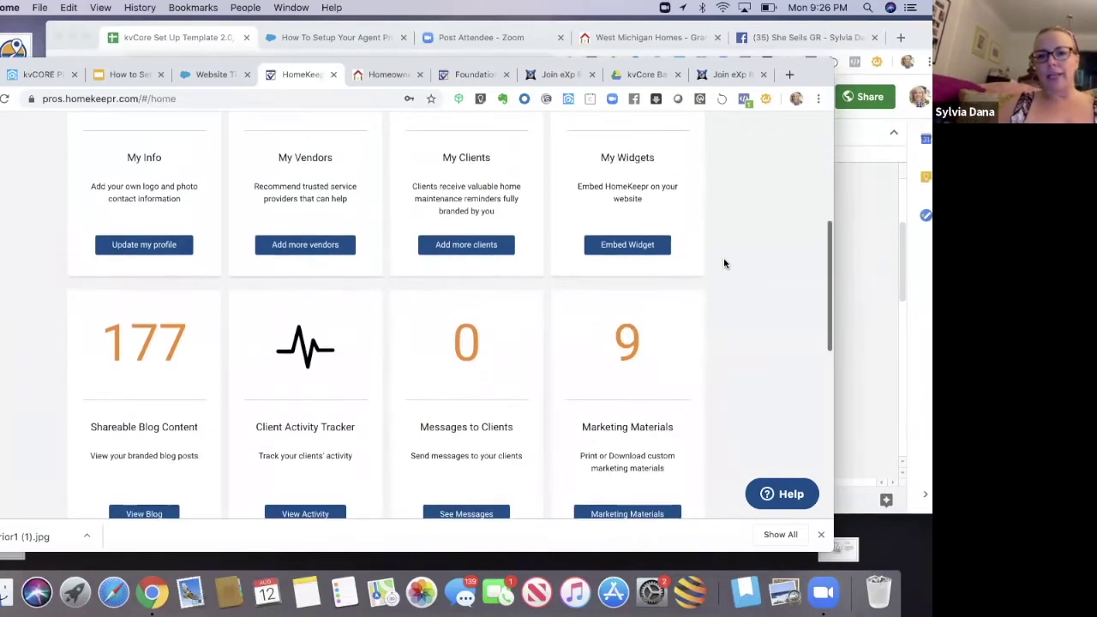
scroll(724, 263, "up", 4)
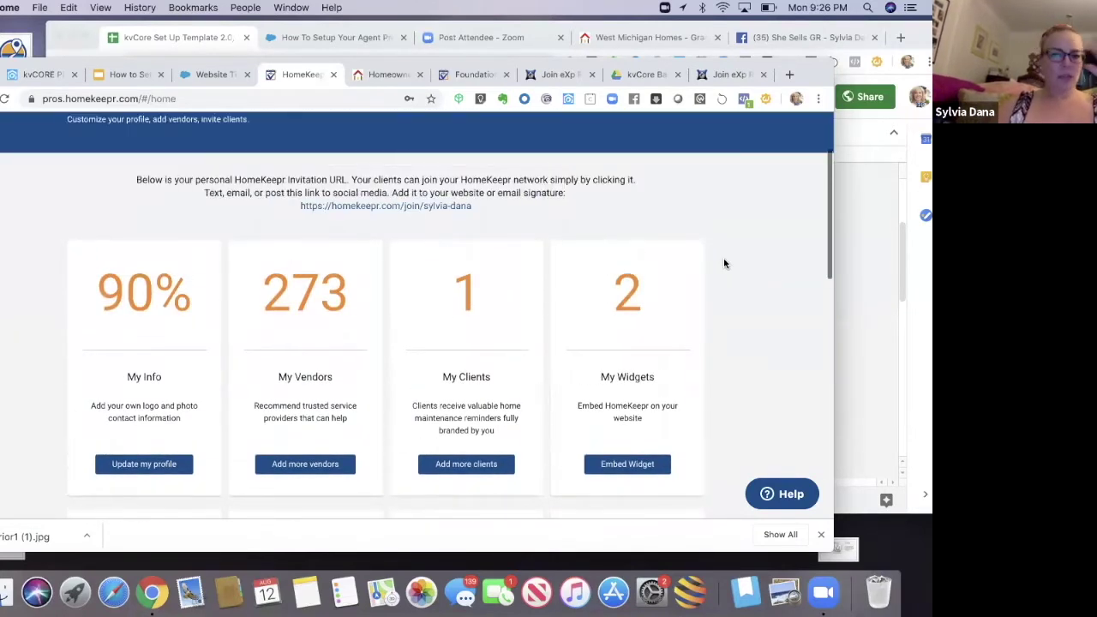
scroll(724, 263, "down", 1)
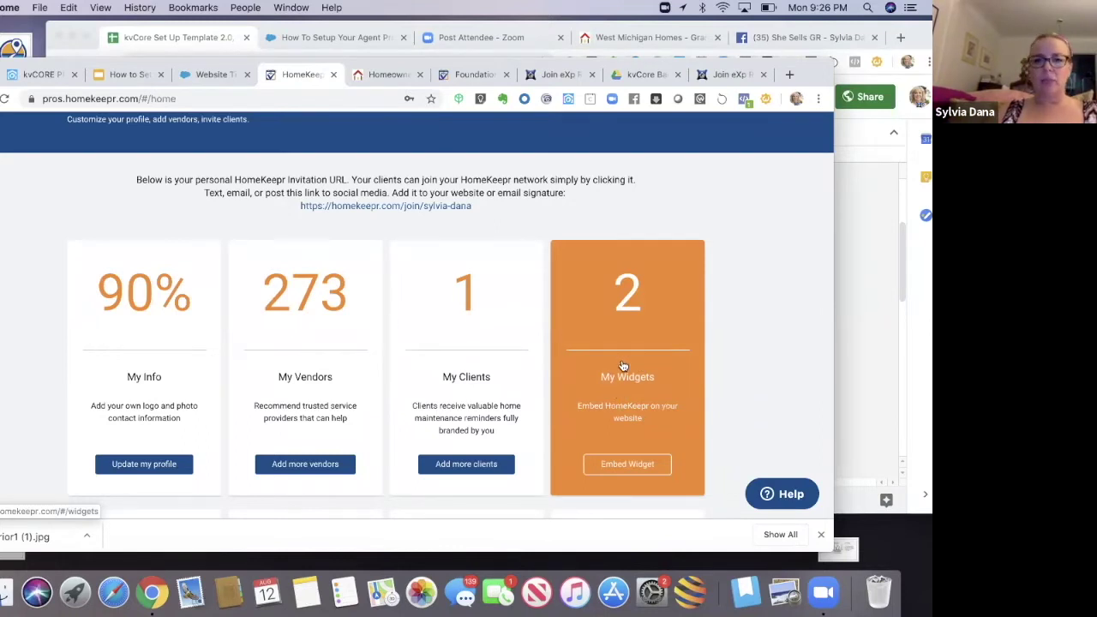
- Copy the My Blog Widget iFrame code from Embed Widget and return to the kvCore tab
left_click(619, 460)
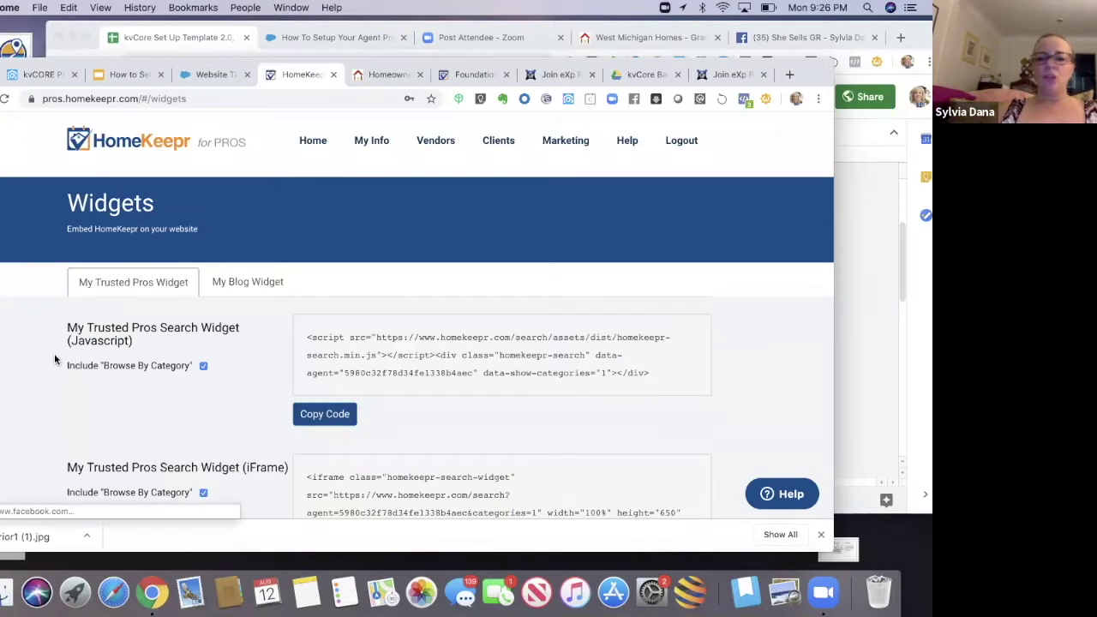
scroll(54, 360, "down", 2)
scroll(54, 359, "down", 2)
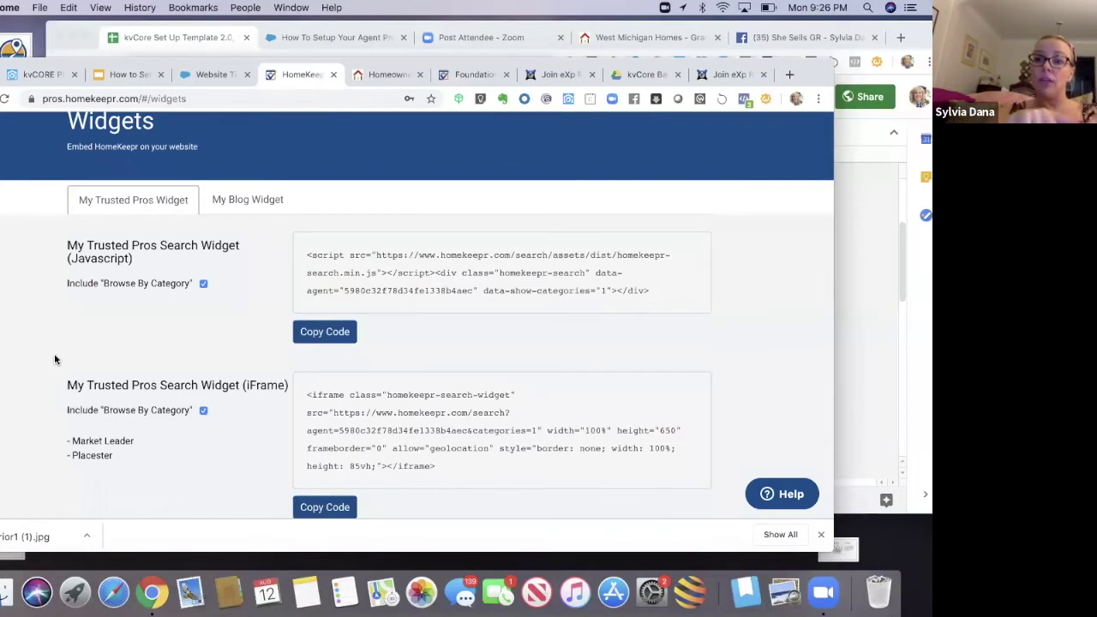
left_click(226, 201)
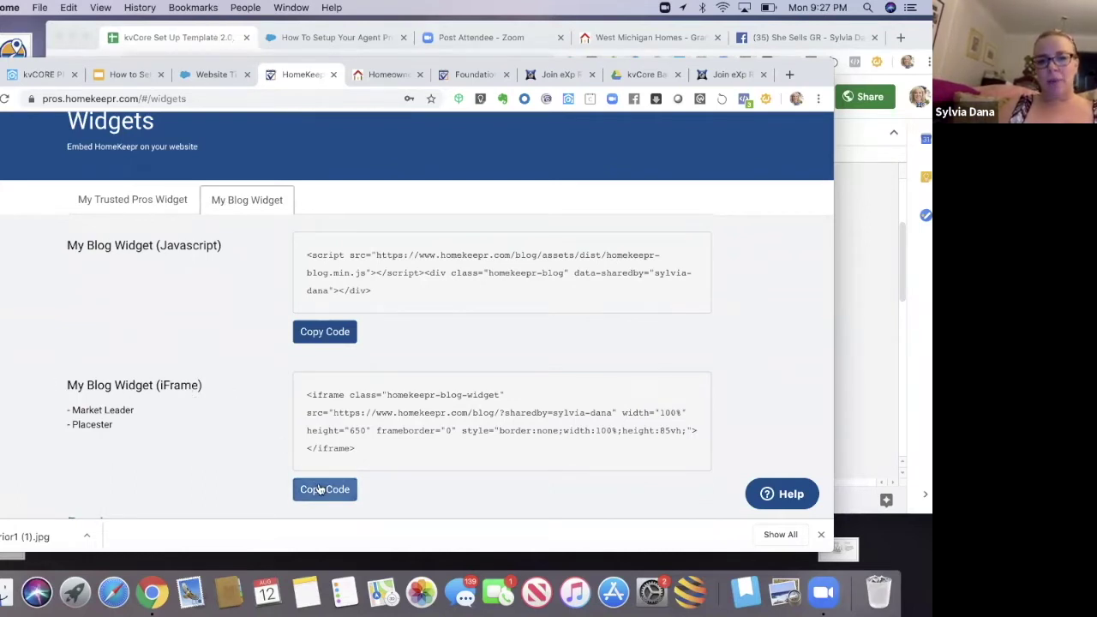
triple_click(334, 453)
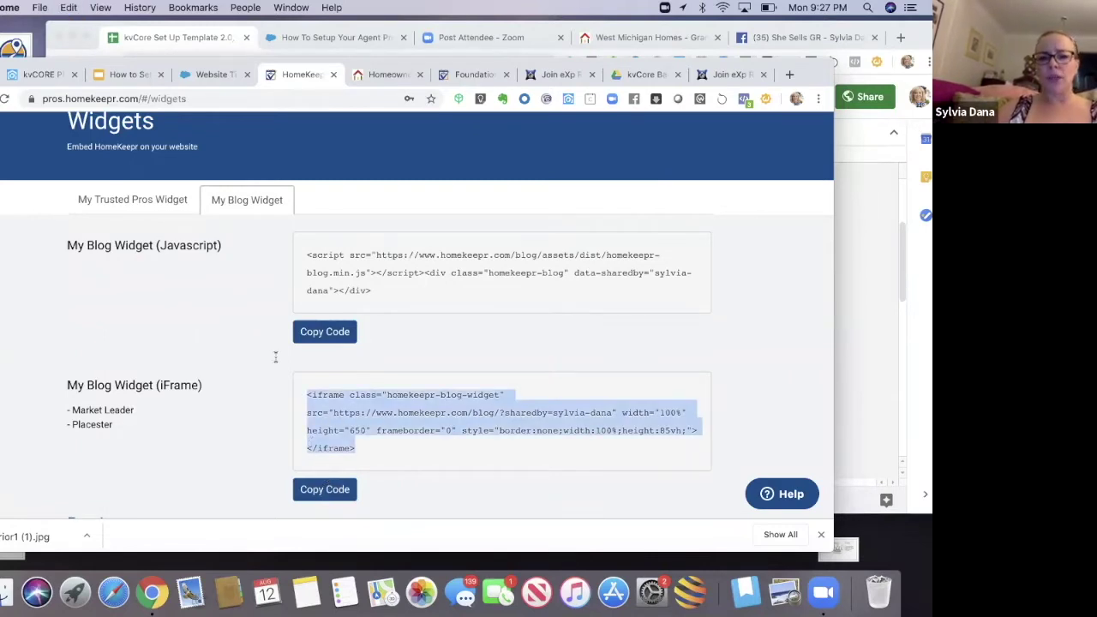
left_click(49, 76)
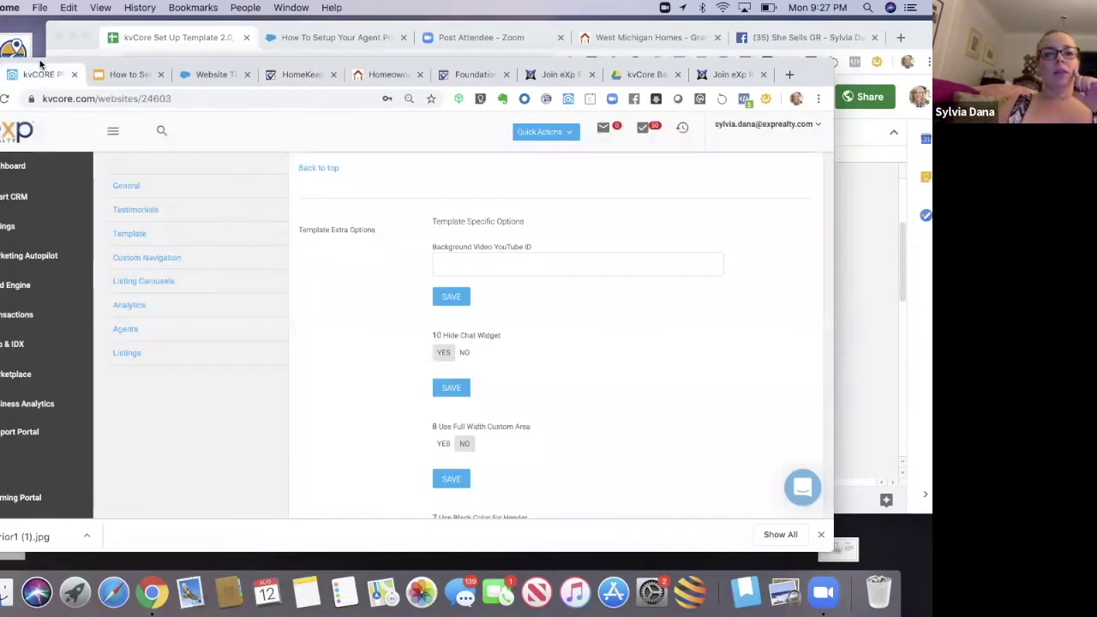
- Open Web & IDX, view the seven Custom Pages, and start a new custom page
left_click_drag(40, 65, 54, 59)
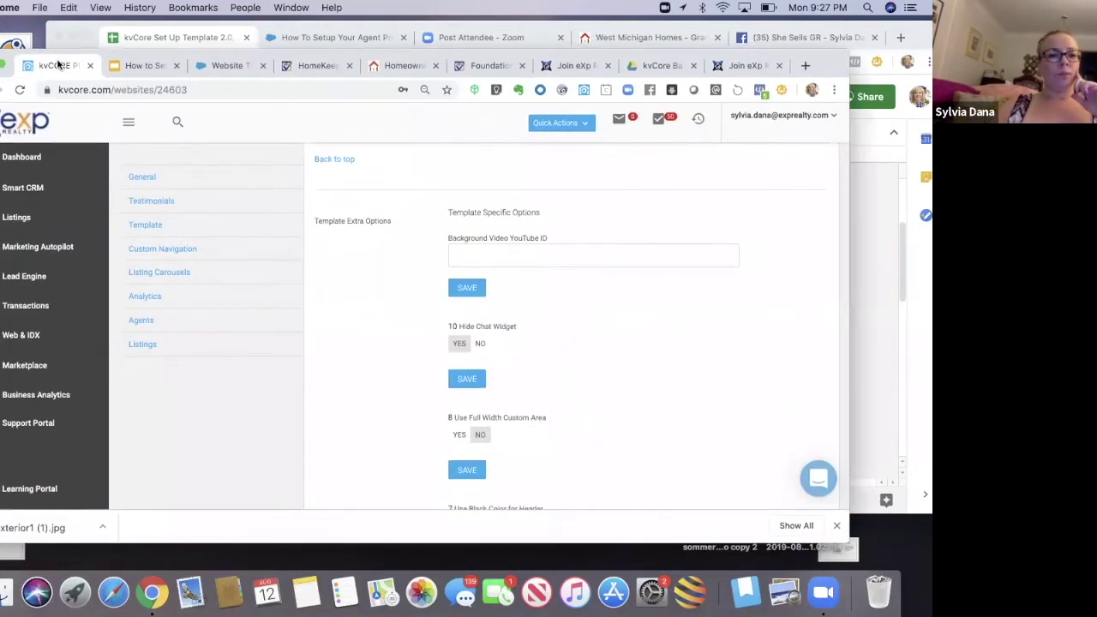
left_click(33, 336)
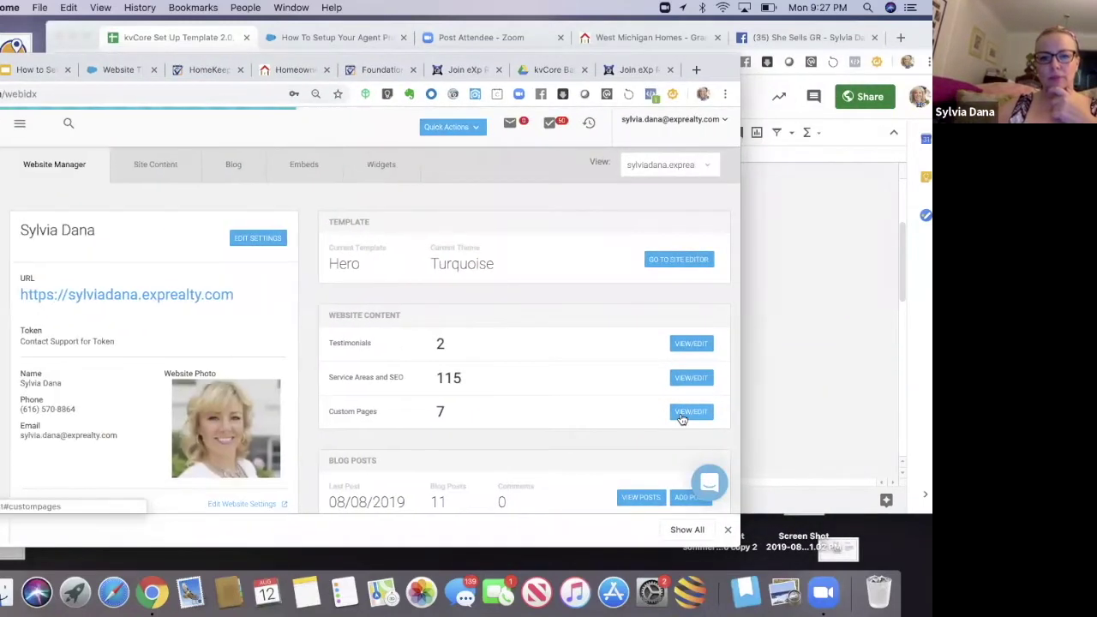
left_click(682, 415)
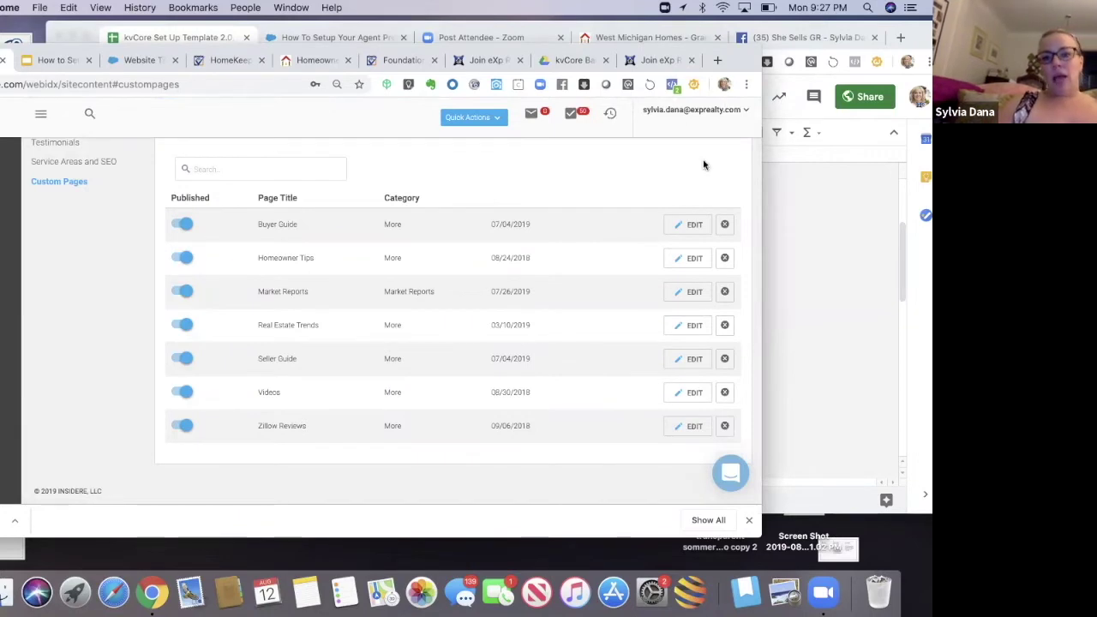
scroll(701, 163, "up", 3)
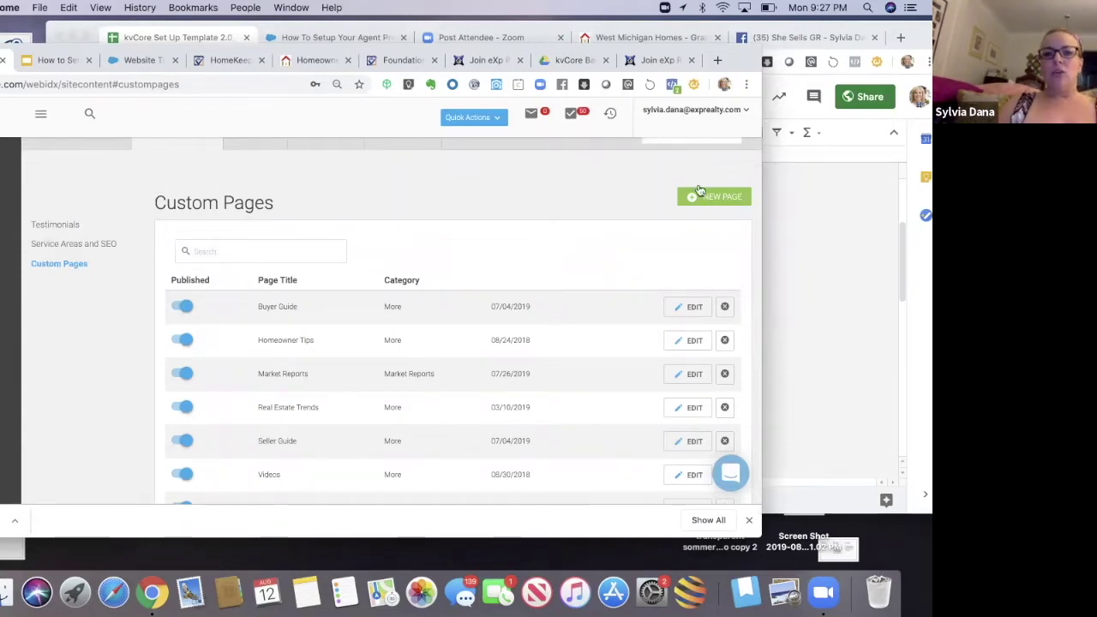
left_click(698, 198)
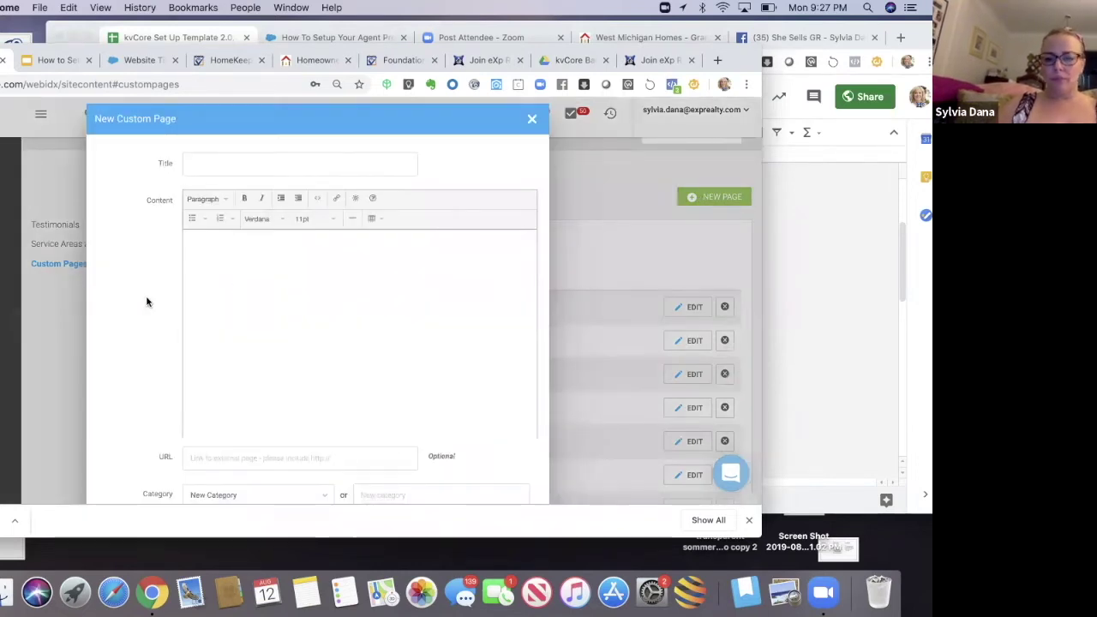
- Scroll the blank New Custom Page form to check its editor toolbar and Optional URL field
scroll(147, 302, "down", 2)
scroll(146, 302, "up", 2)
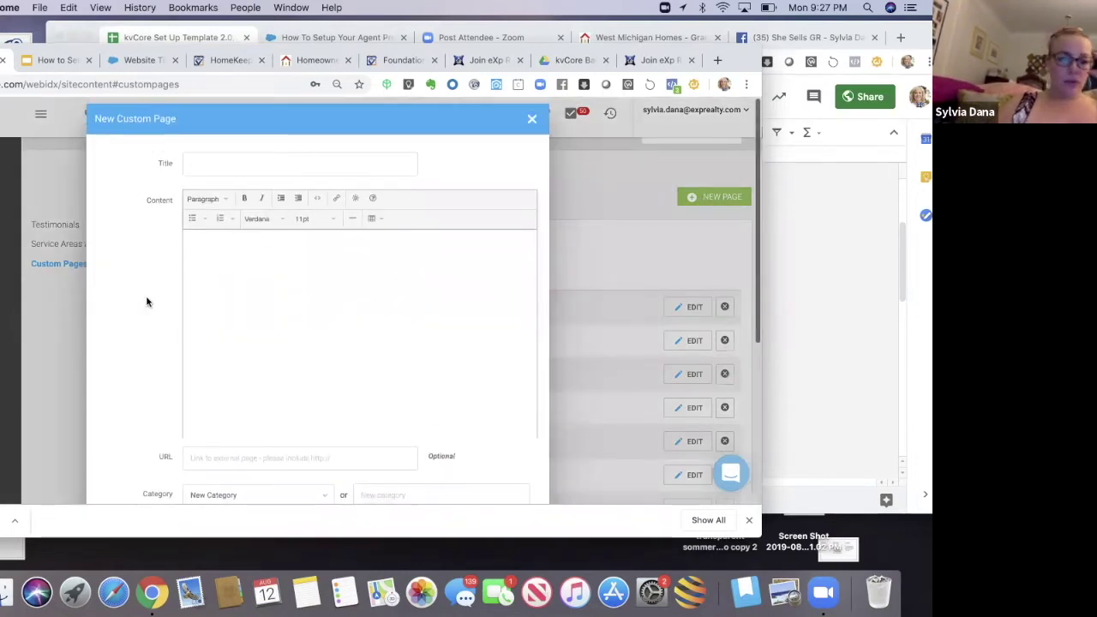
scroll(146, 302, "down", 1)
scroll(146, 302, "up", 1)
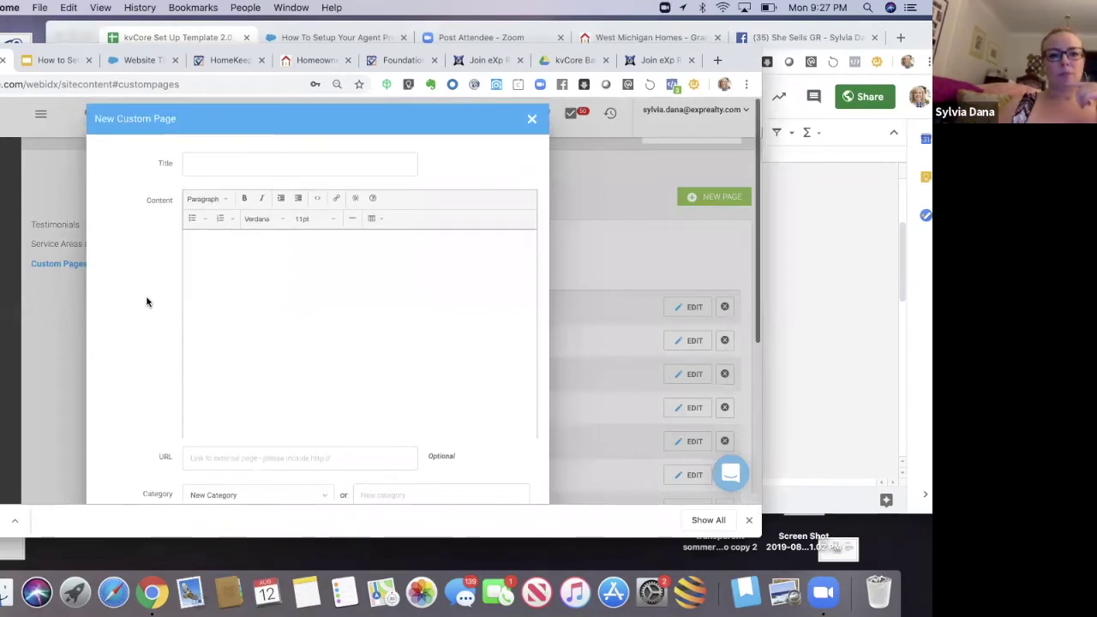
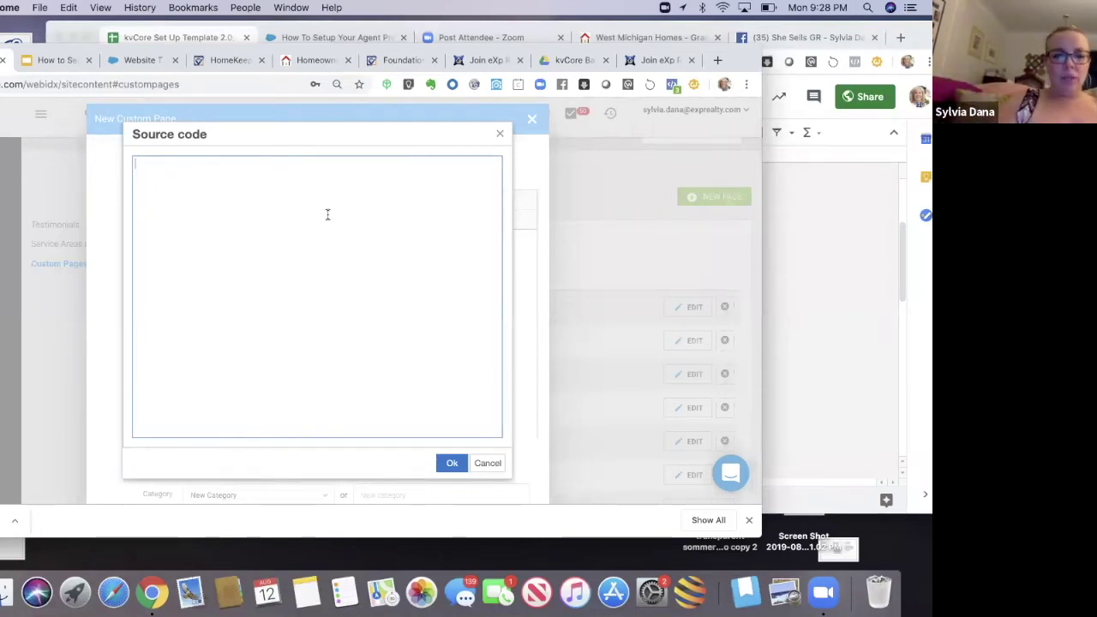
- Paste the HomeKeepr blog widget iframe code into the page, then write 'Join my Homekeepr Network!' above it
type("<iframe class=\"homekeepr-blog-widget\" src=\"https://www.homekeepr.com/blog/?sharedby=sylvia-dana\" width=\"100%\" height=\"650\" frameborder=\"0\" style=\"border:none;width:100%;height:85vh;\"></iframe>")
left_click(452, 464)
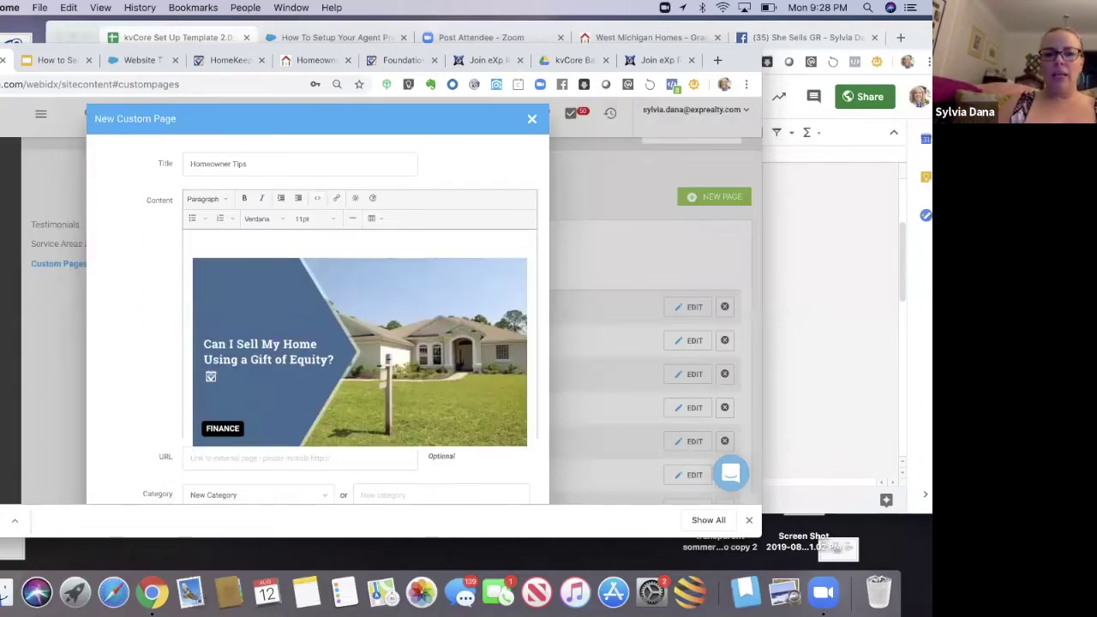
type("fdkfjsdlkfjsldfjs")
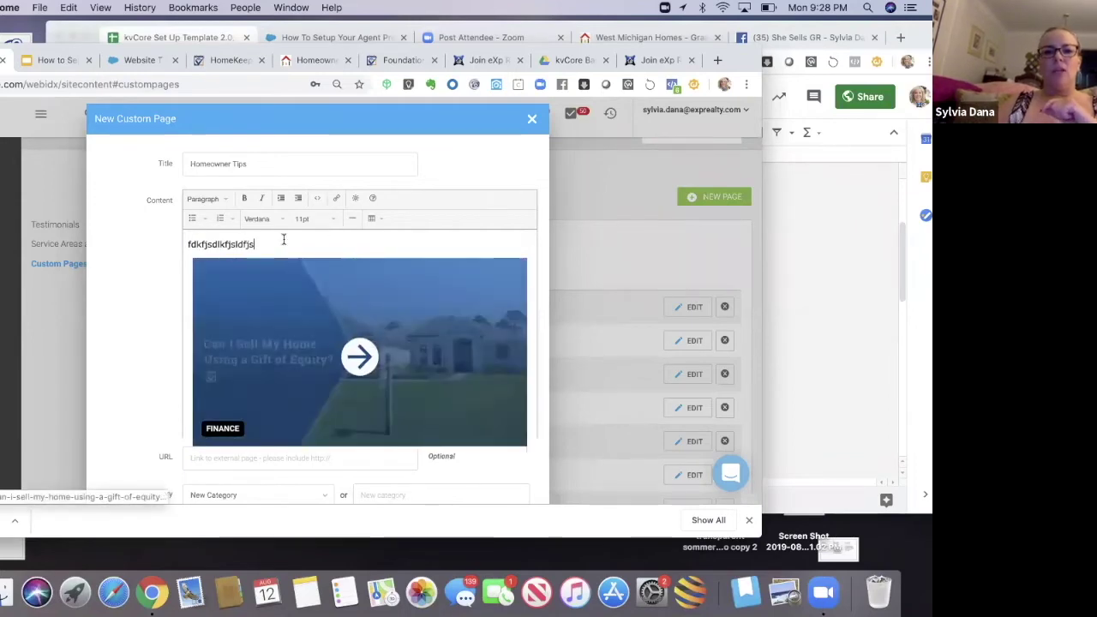
left_click_drag(274, 245, 187, 244)
type("Join my hom")
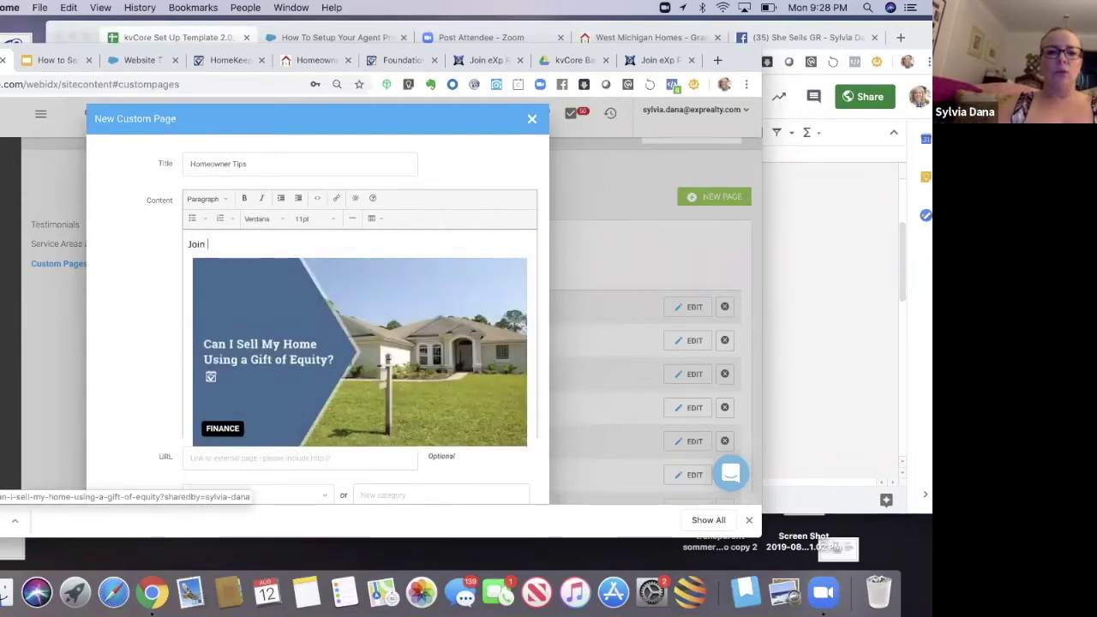
key("BackSpace")
key("BackSpace")
key("BackSpace")
type("Hom")
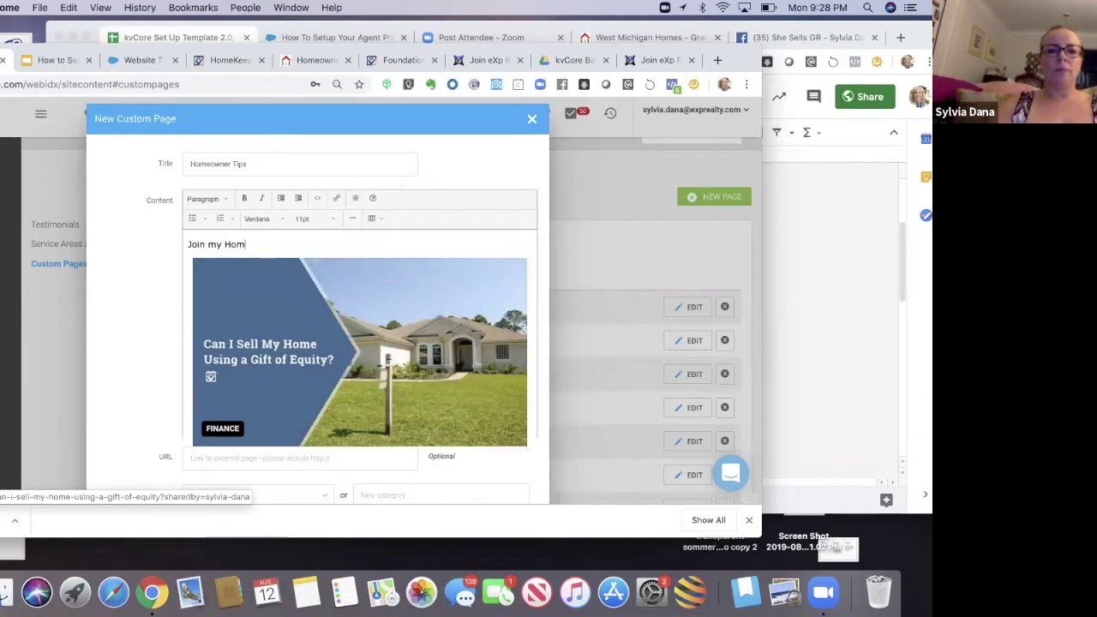
type("ekeepr")
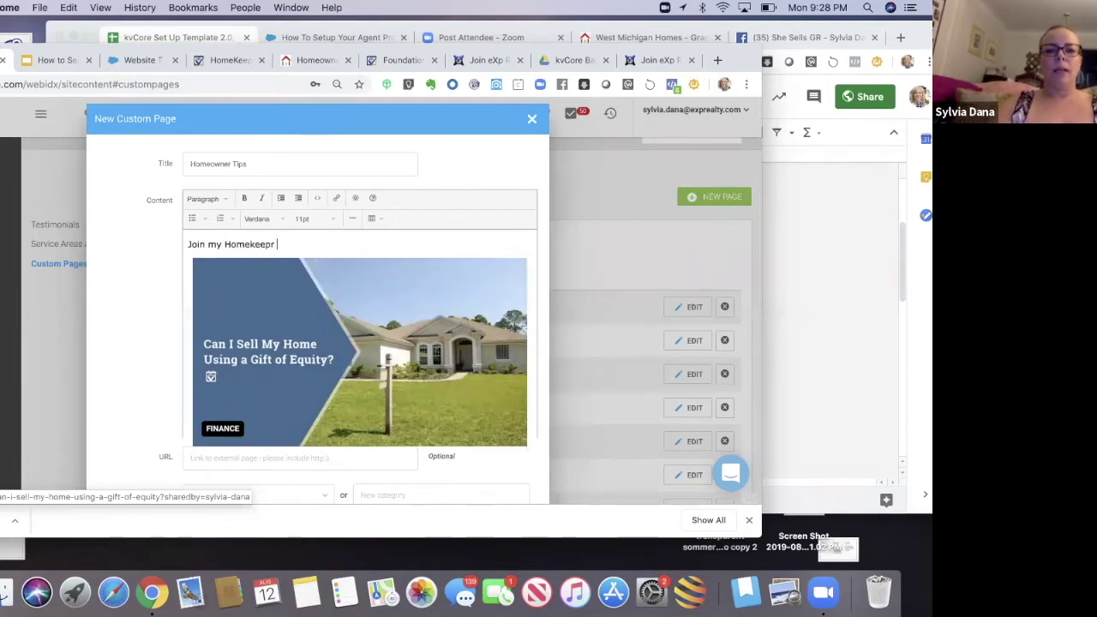
type(" Network!")
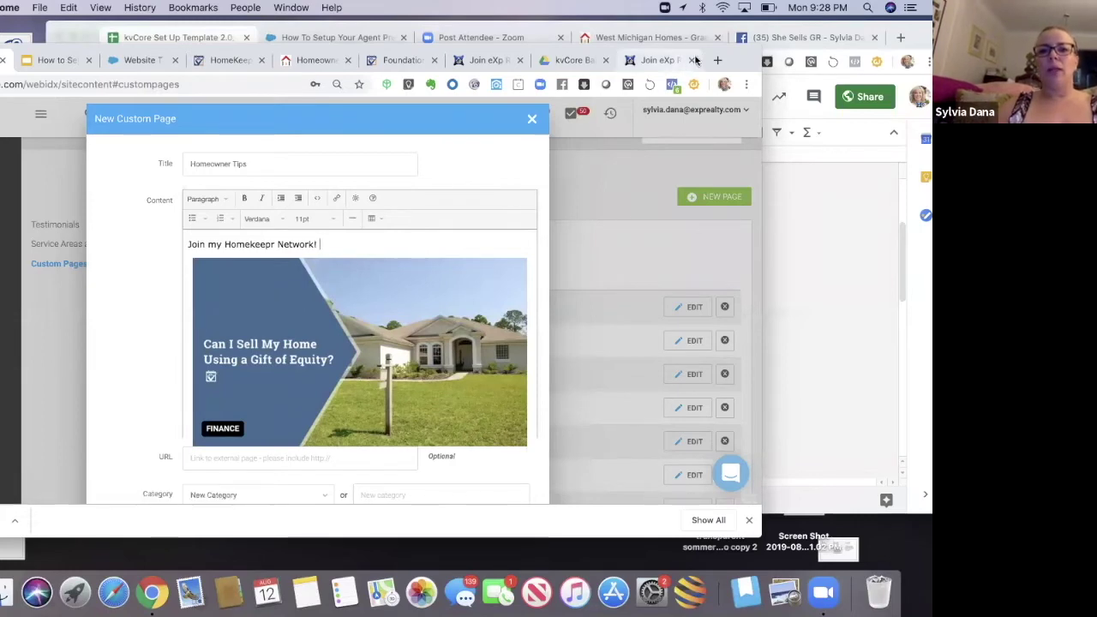
left_click_drag(739, 56, 740, 76)
- Copy the personal invitation URL from the HomeKeepr Home dashboard and go back to the kvCore editor
left_click(230, 80)
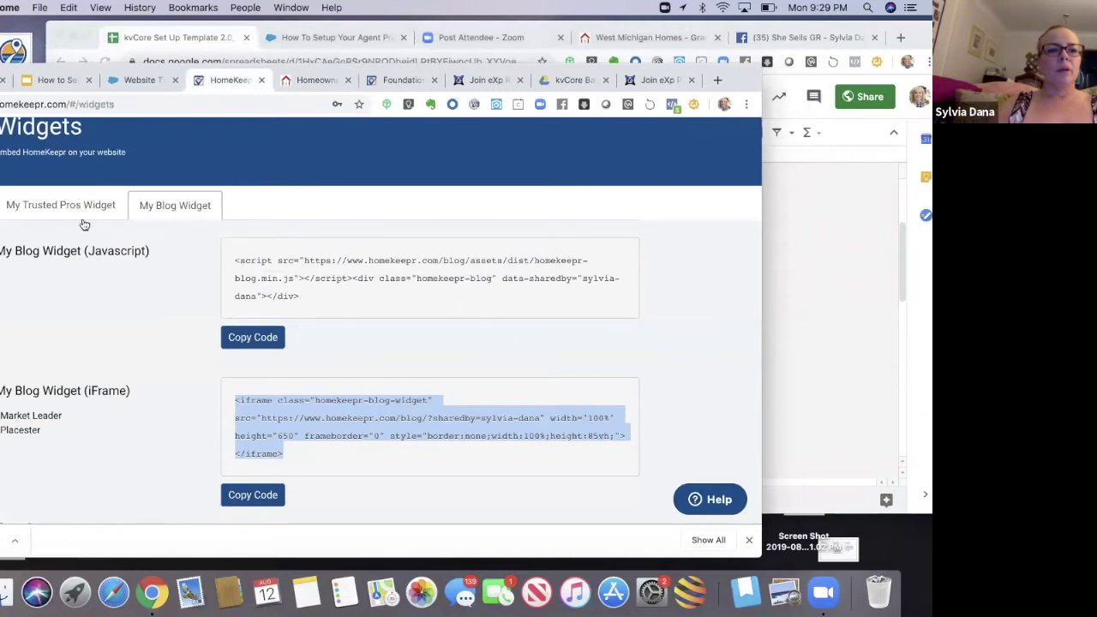
scroll(103, 316, "up", 3)
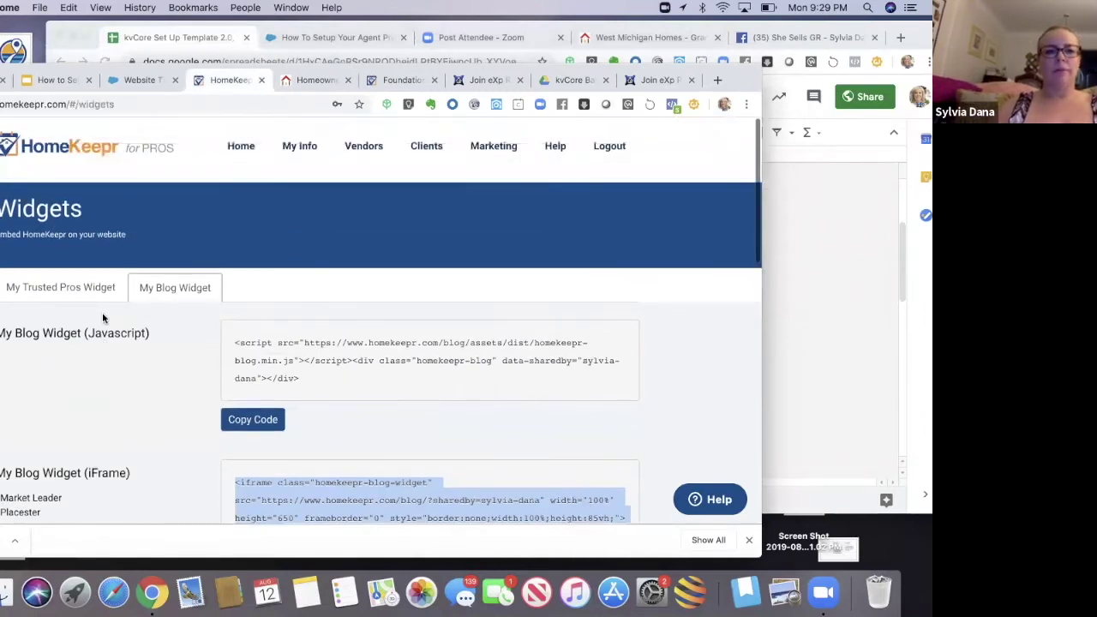
left_click(241, 146)
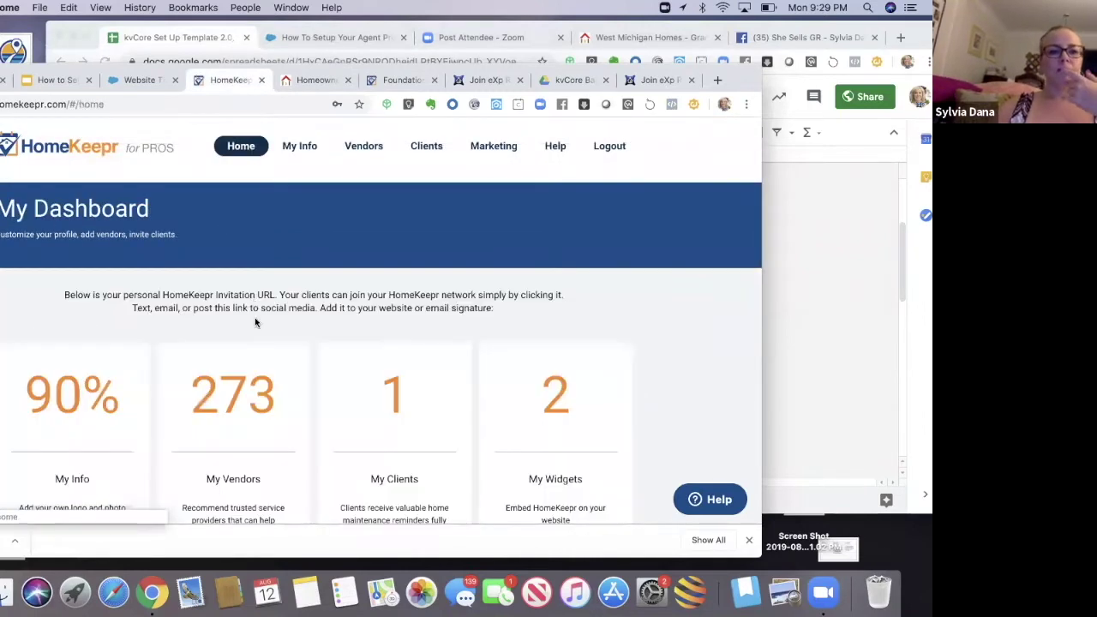
left_click_drag(404, 319, 218, 328)
key("super+c")
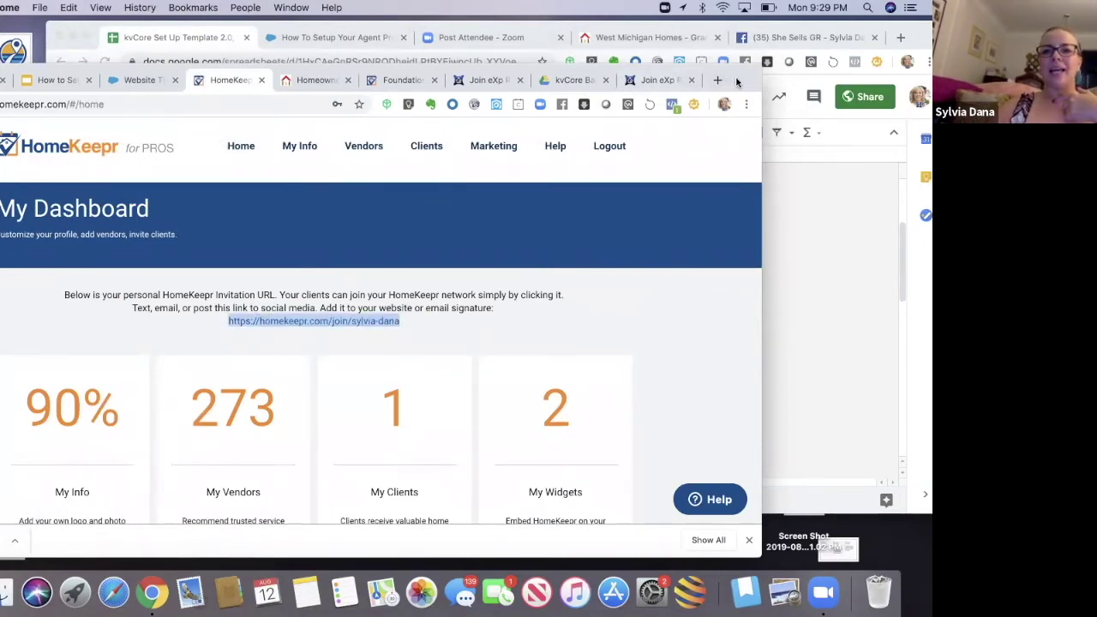
left_click_drag(727, 80, 728, 139)
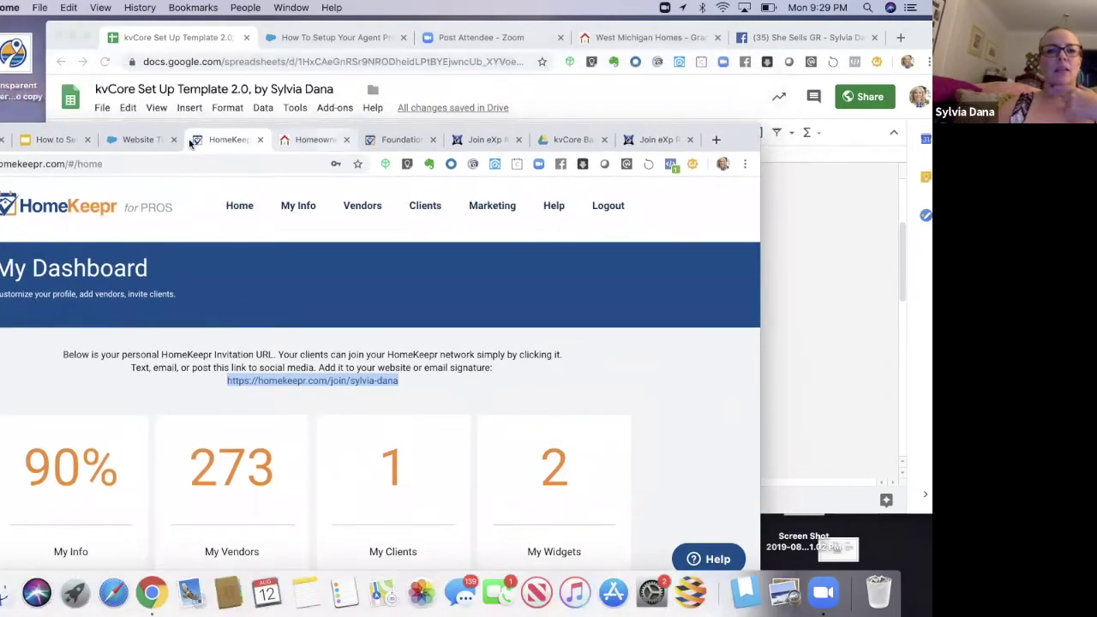
left_click(313, 138)
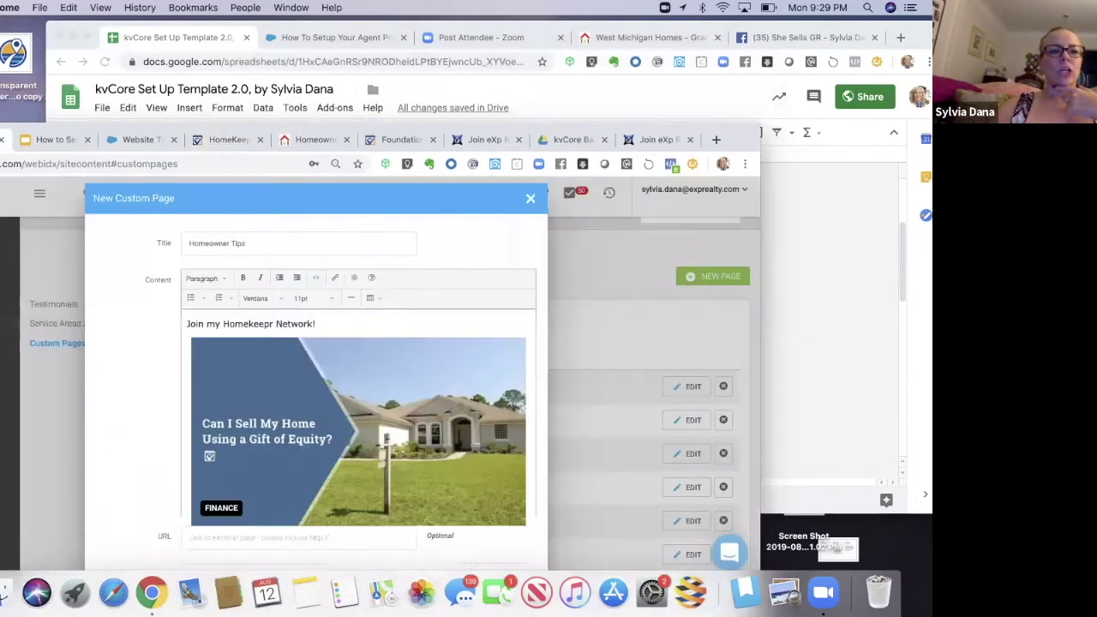
- Paste the HomeKeepr invitation URL after 'Join my Homekeepr Network!' and scroll down to the Slug field
left_click_drag(2, 138, 73, 137)
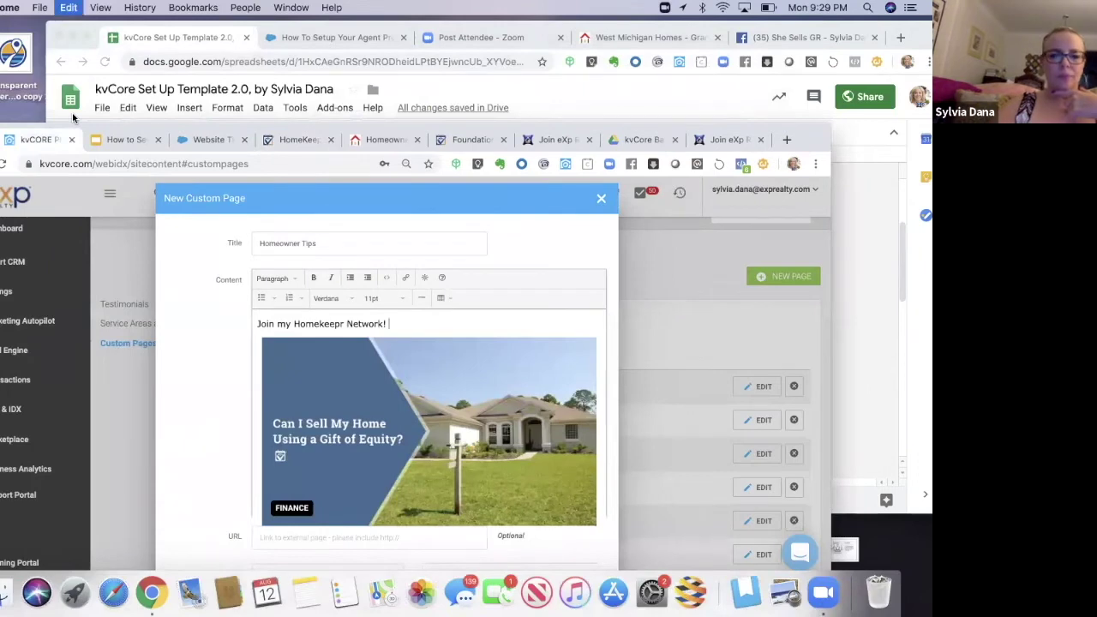
key("super+v")
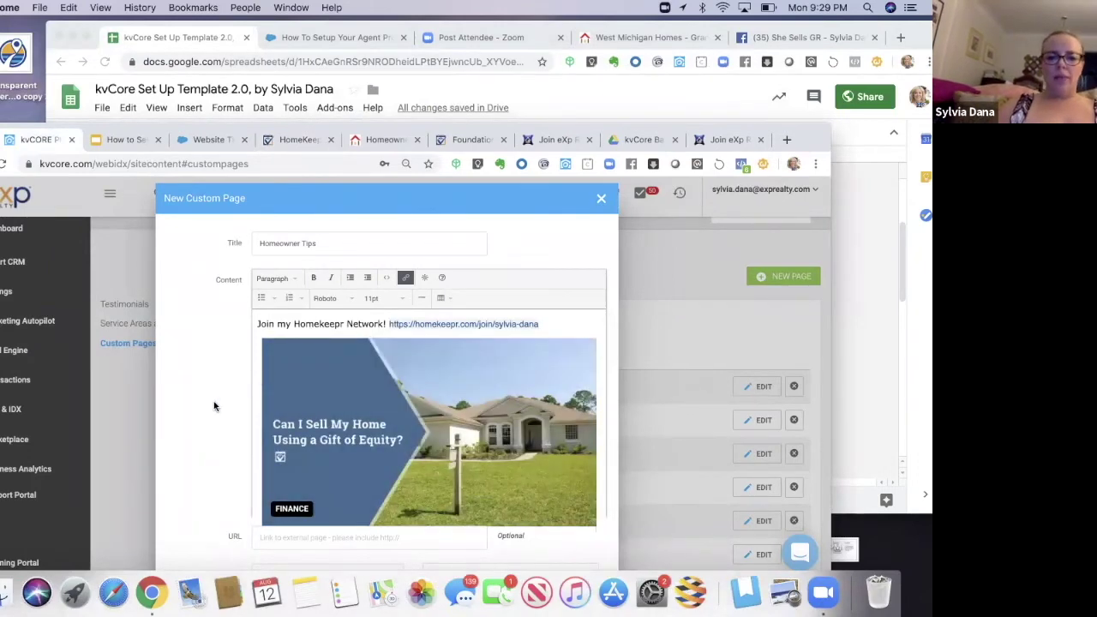
scroll(201, 413, "down", 4)
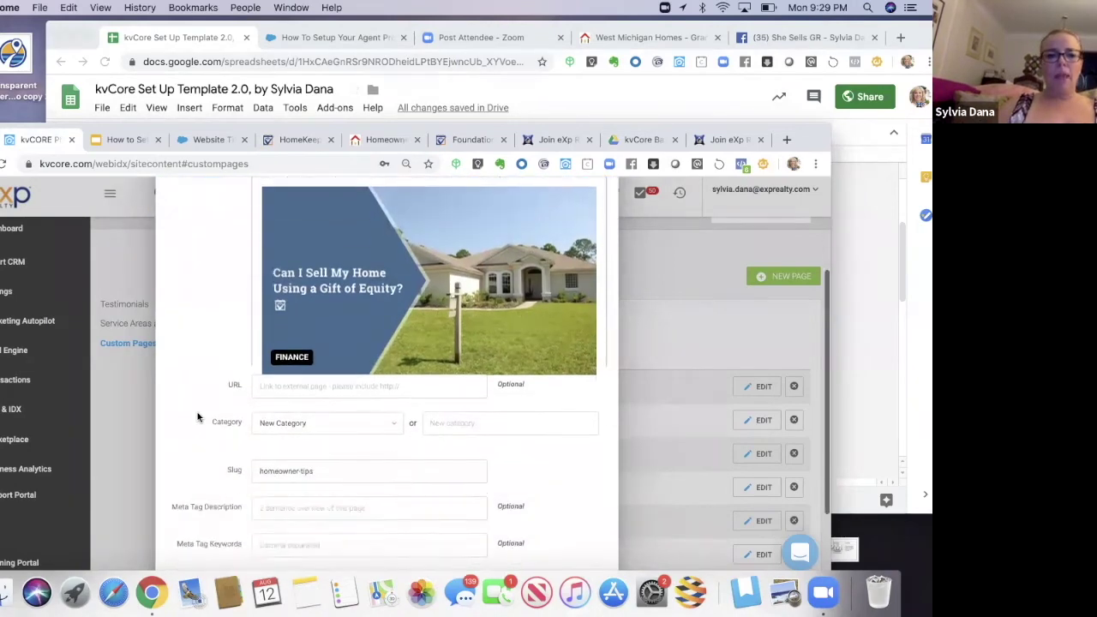
scroll(197, 417, "down", 2)
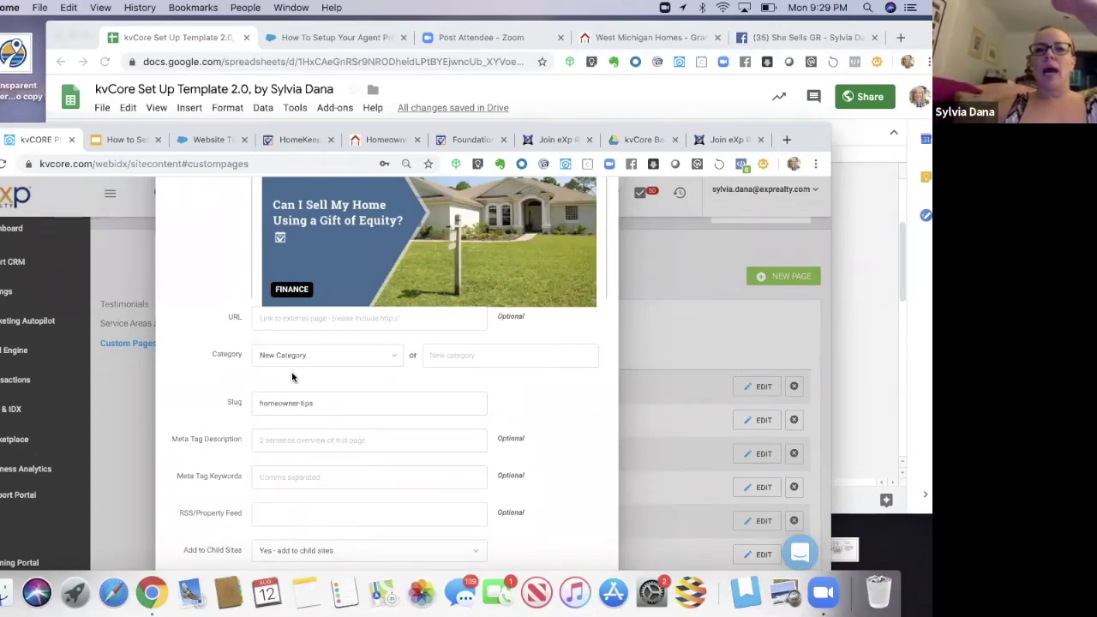
- View the live Homeowner Tips page and open the MORE menu to find it listed
left_click(400, 139)
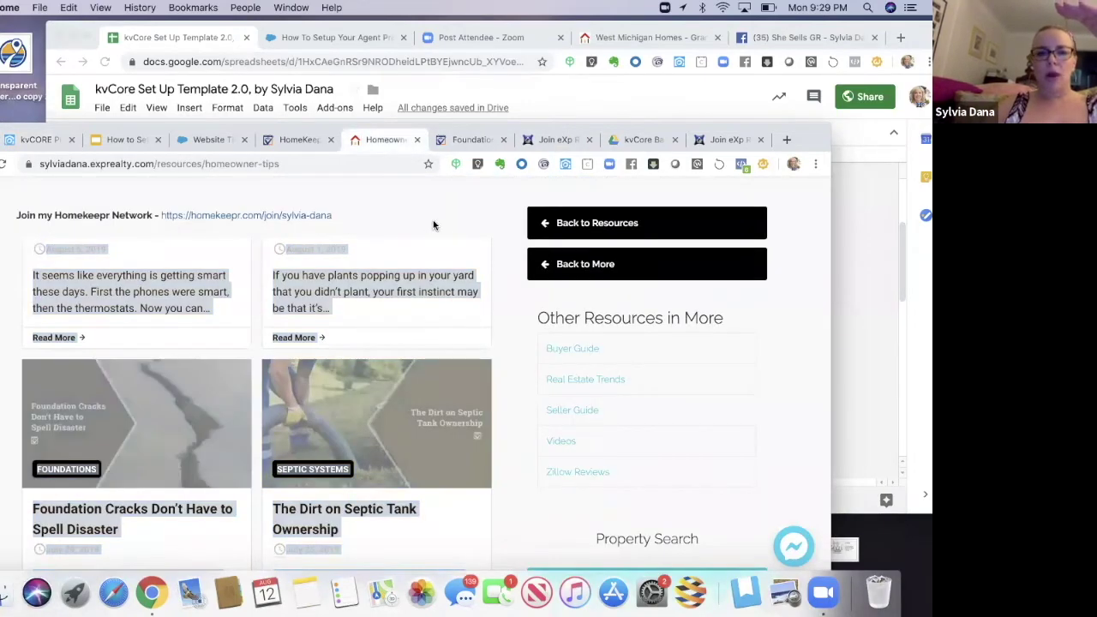
scroll(434, 225, "up", 5)
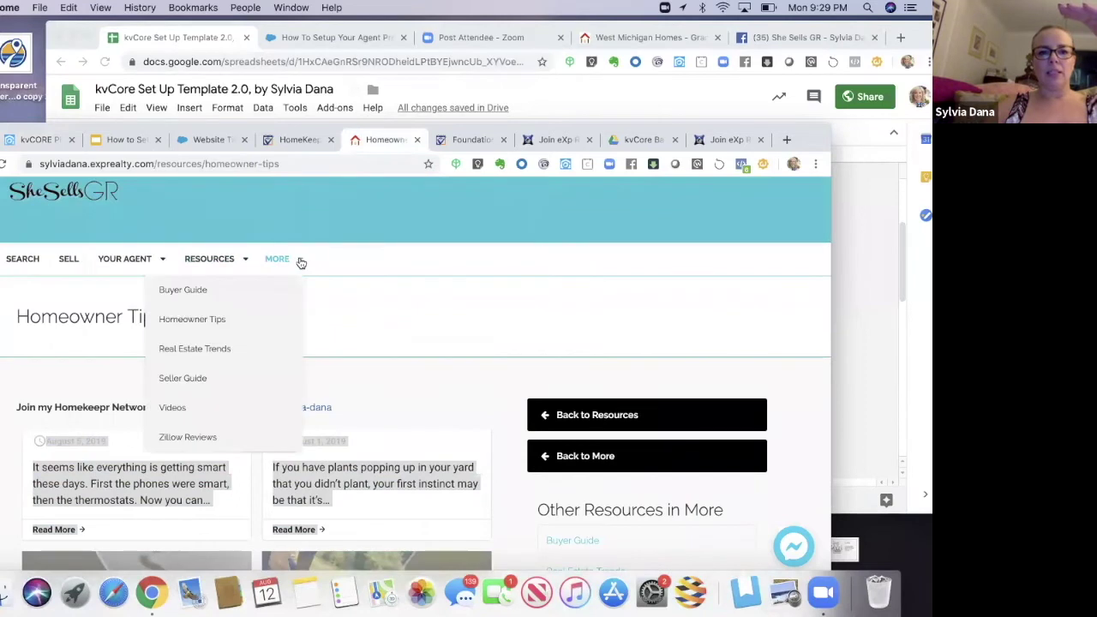
left_click(299, 259)
mouse_move(299, 403)
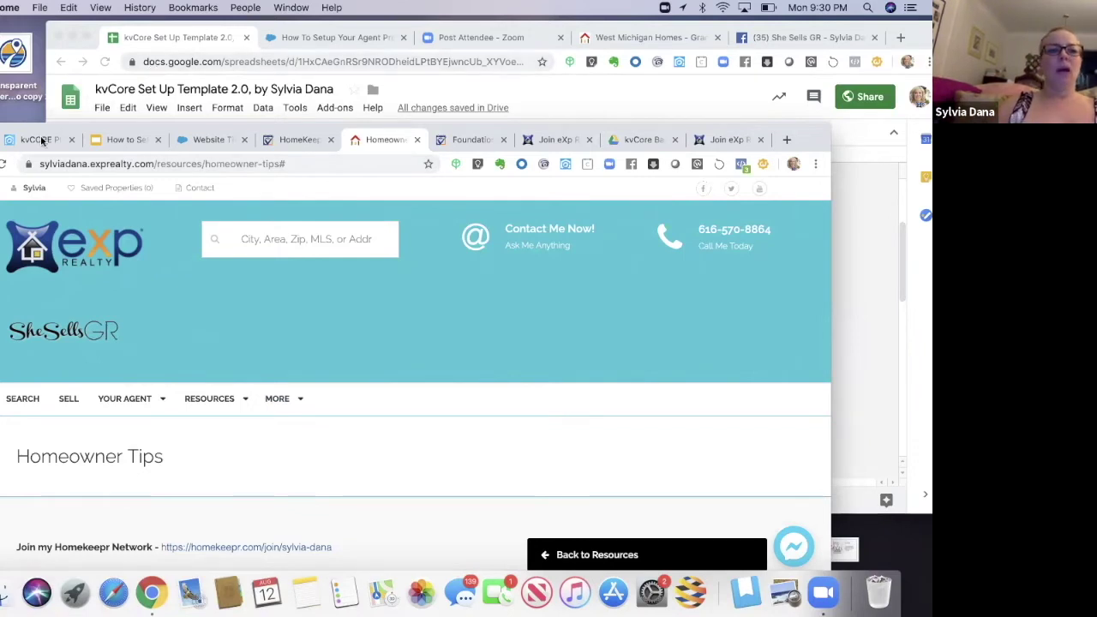
- Type 'More' as the new category for Homeowner Tips and compare it with the live site's MORE menu
left_click(42, 140)
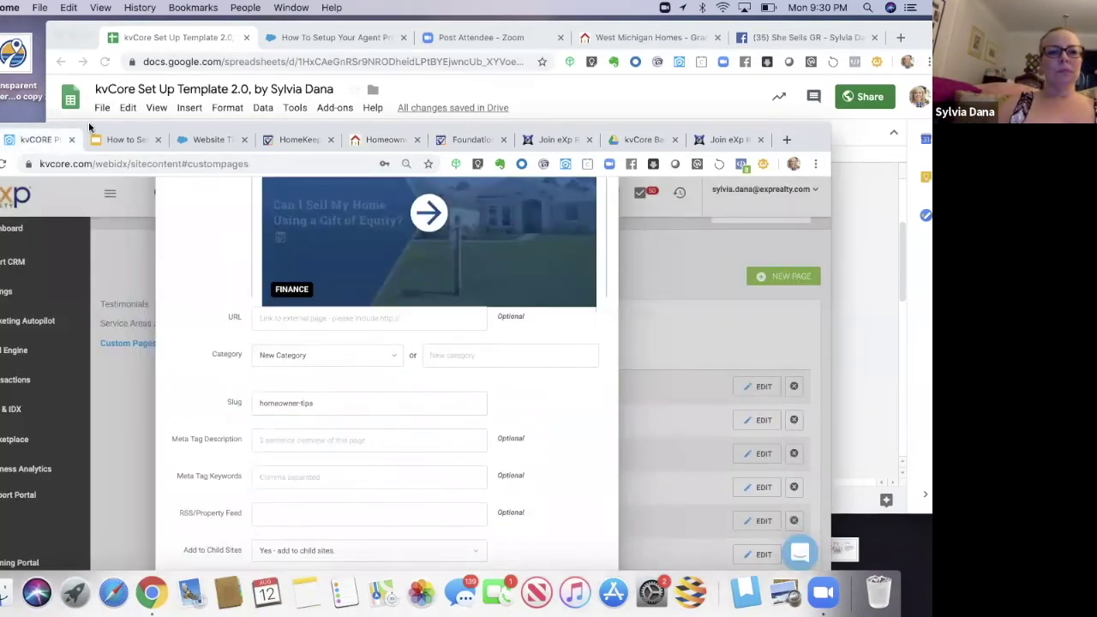
left_click_drag(90, 130, 115, 92)
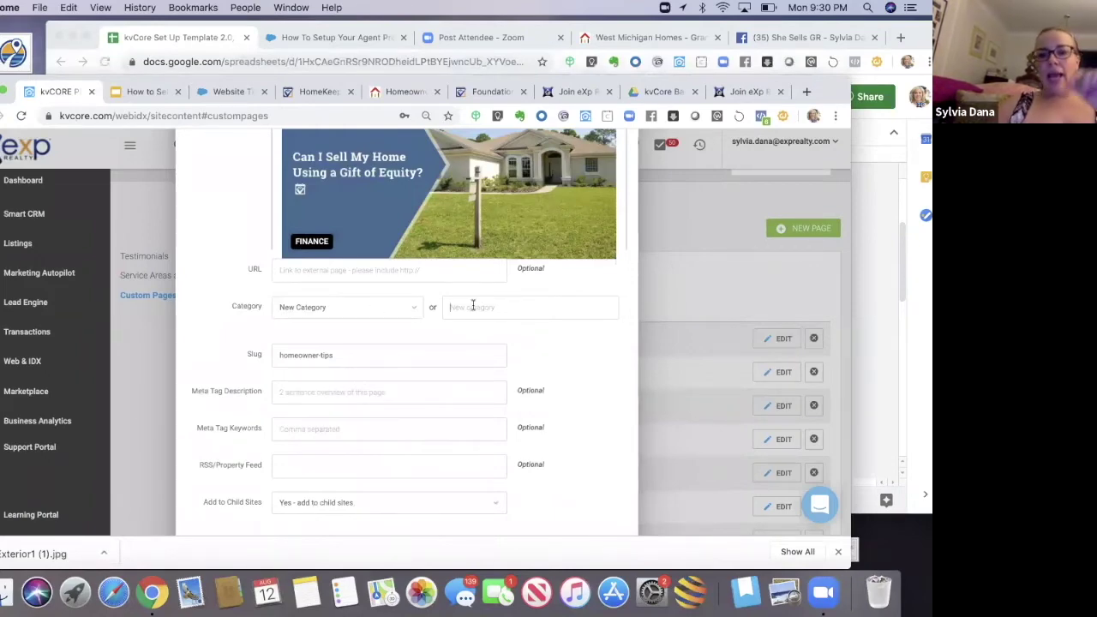
type("More")
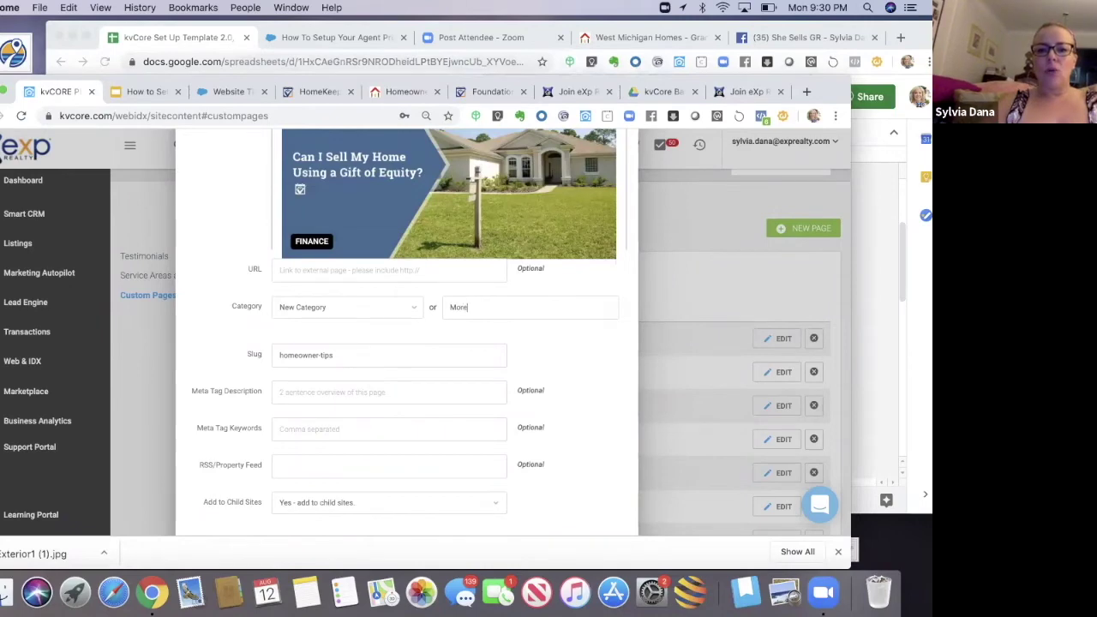
type("w")
key("BackSpace")
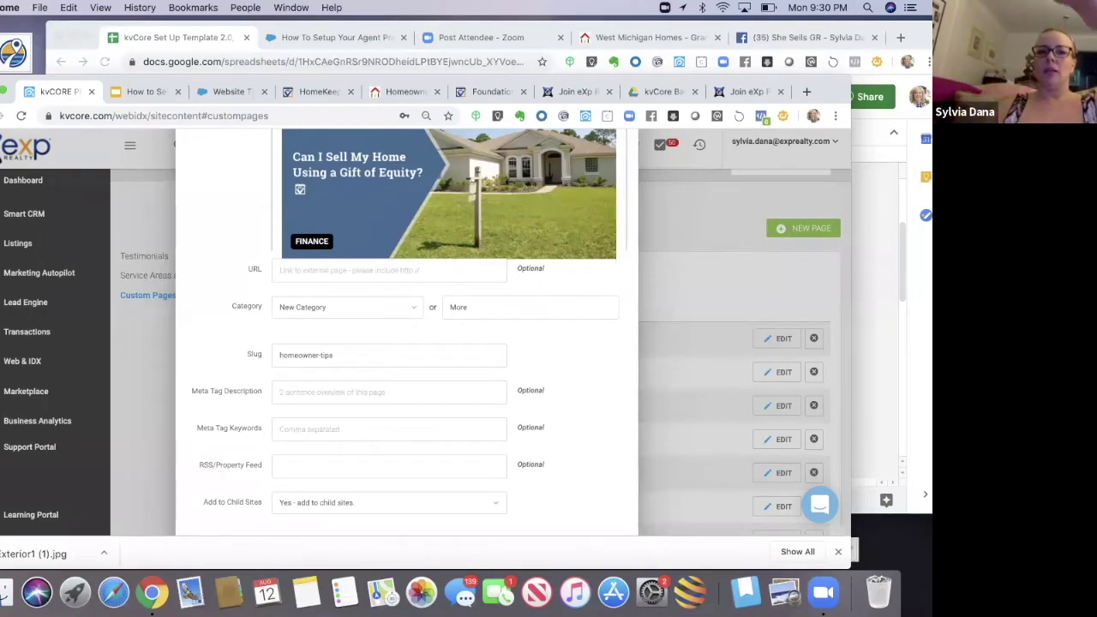
left_click(405, 92)
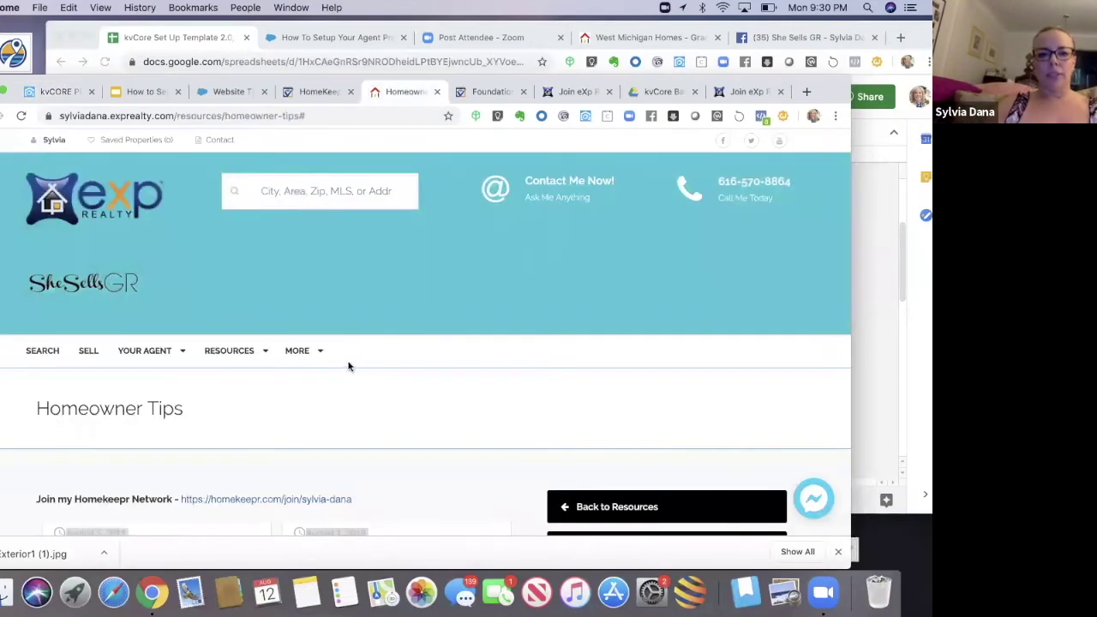
mouse_move(313, 353)
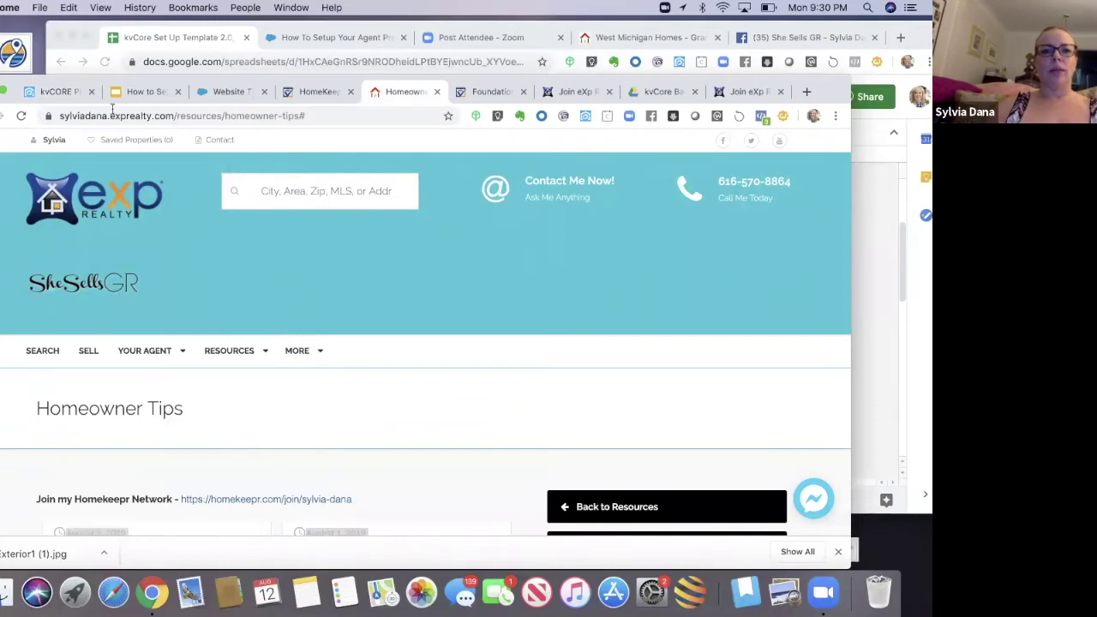
left_click(67, 93)
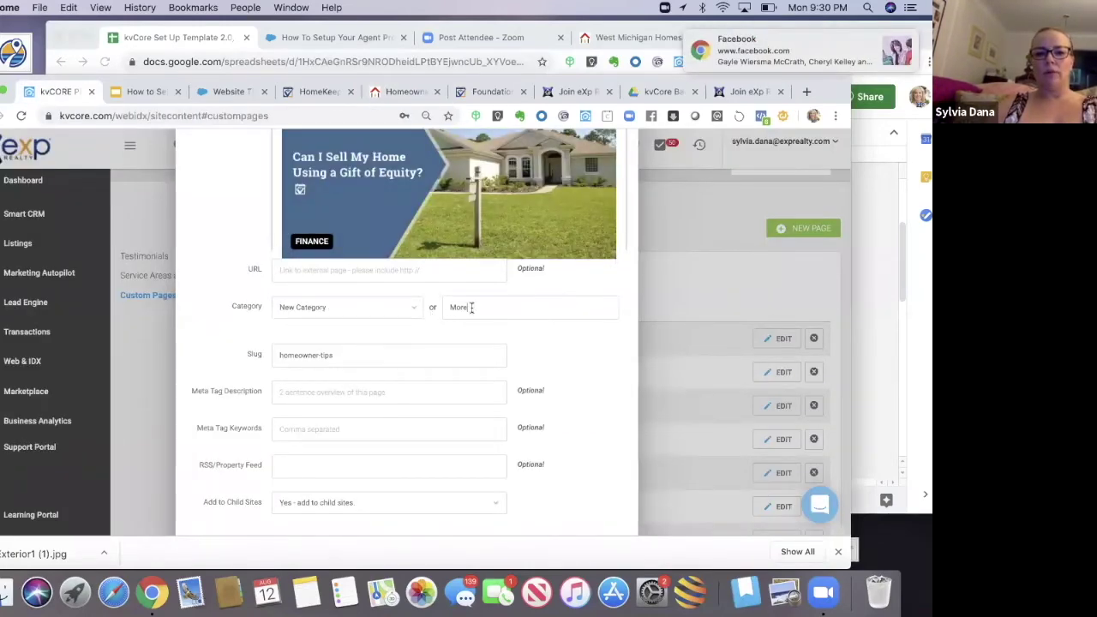
- Clear the New category text and select the existing 'More' category from the Category dropdown
double_click(444, 306)
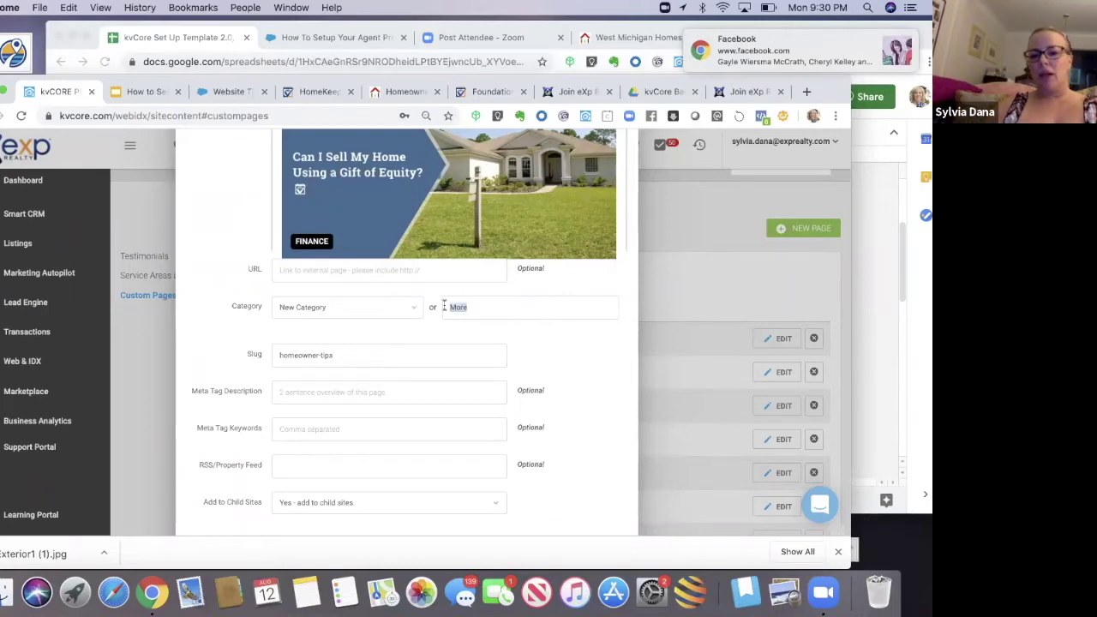
key("BackSpace")
left_click(331, 308)
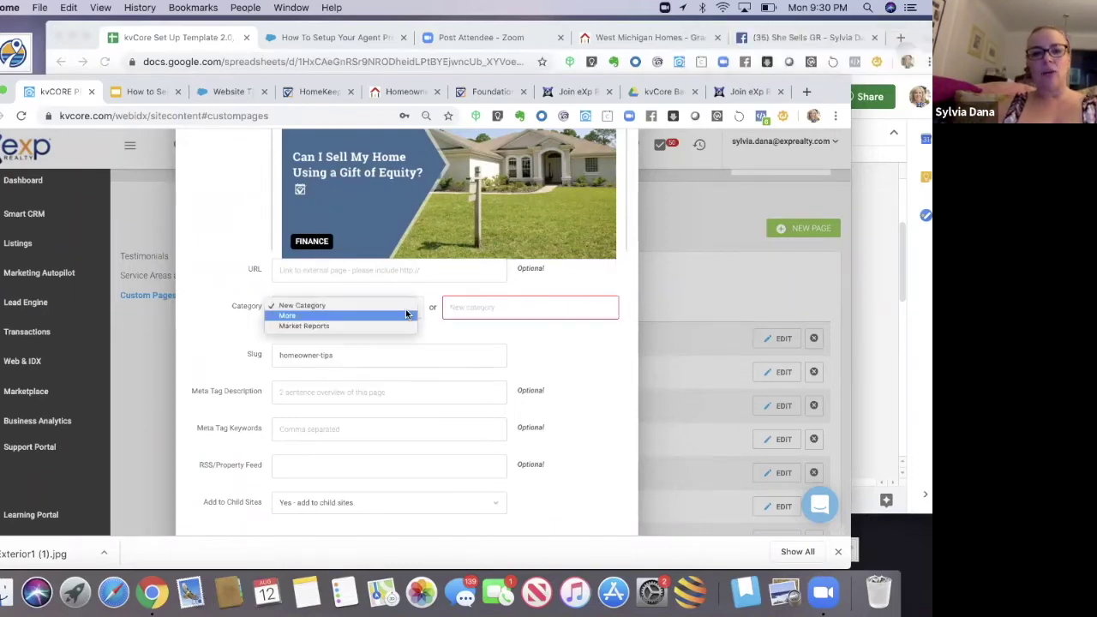
left_click(301, 316)
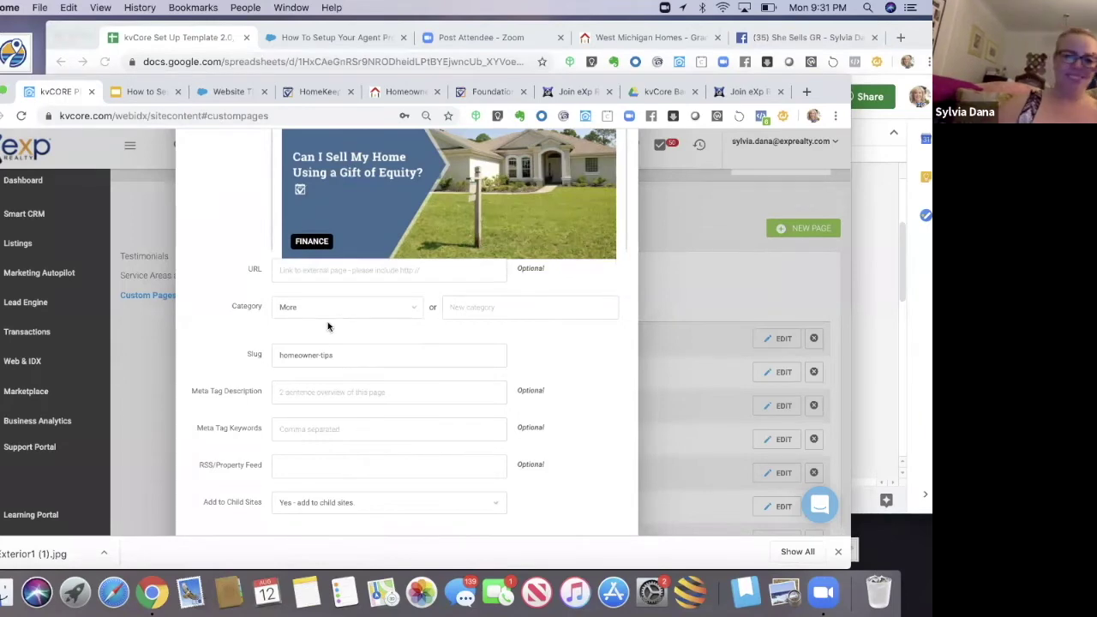
scroll(328, 326, "down", 2)
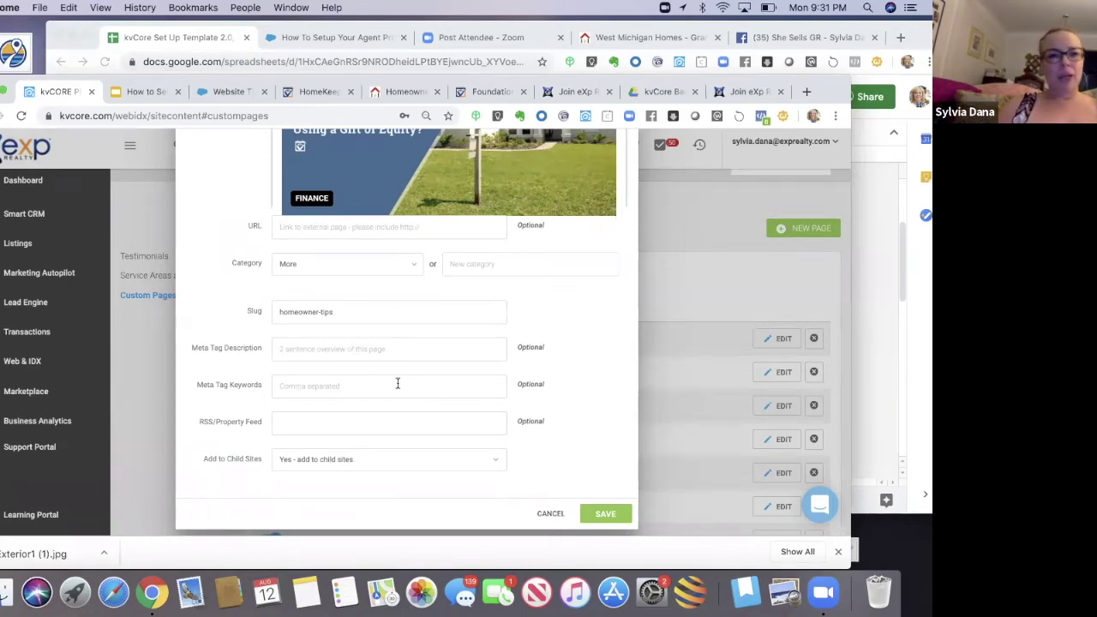
- Show slide 9, Custom Pages & Navigation, in the 'How to Set Up' deck
left_click(146, 92)
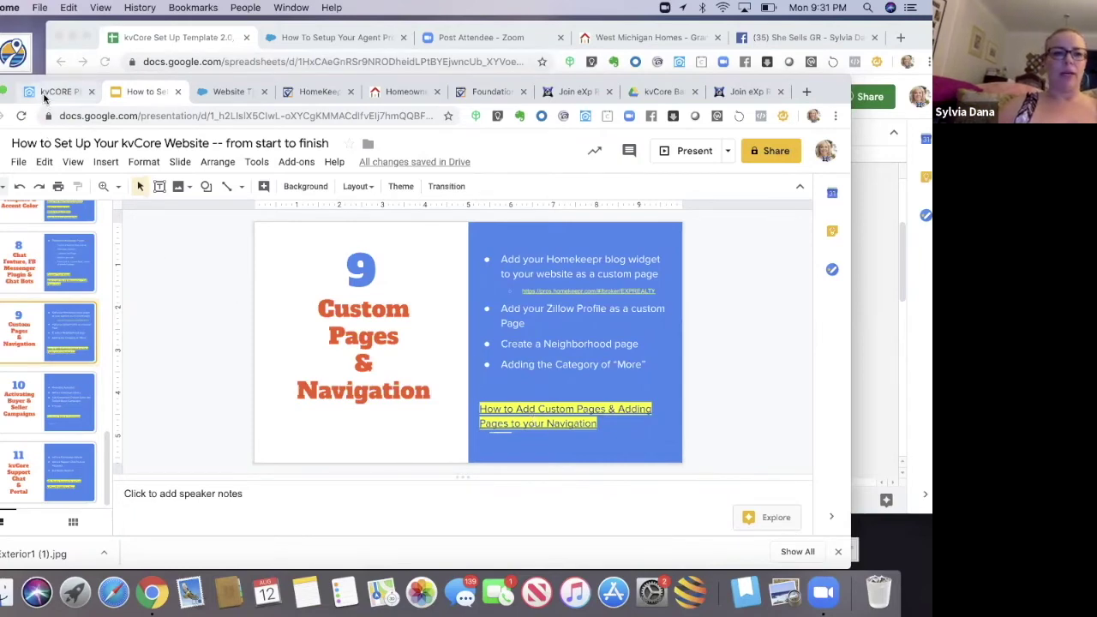
- Go back to the kvCore Custom Pages list, where Homeowner Tips is listed under More
left_click(47, 93)
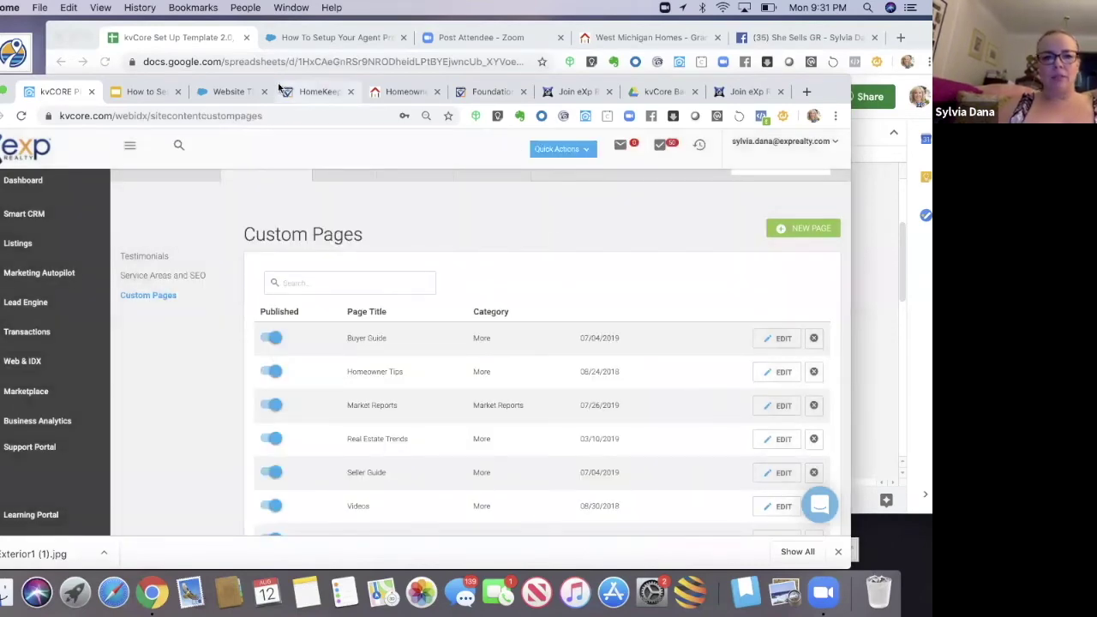
left_click_drag(265, 81, 201, 82)
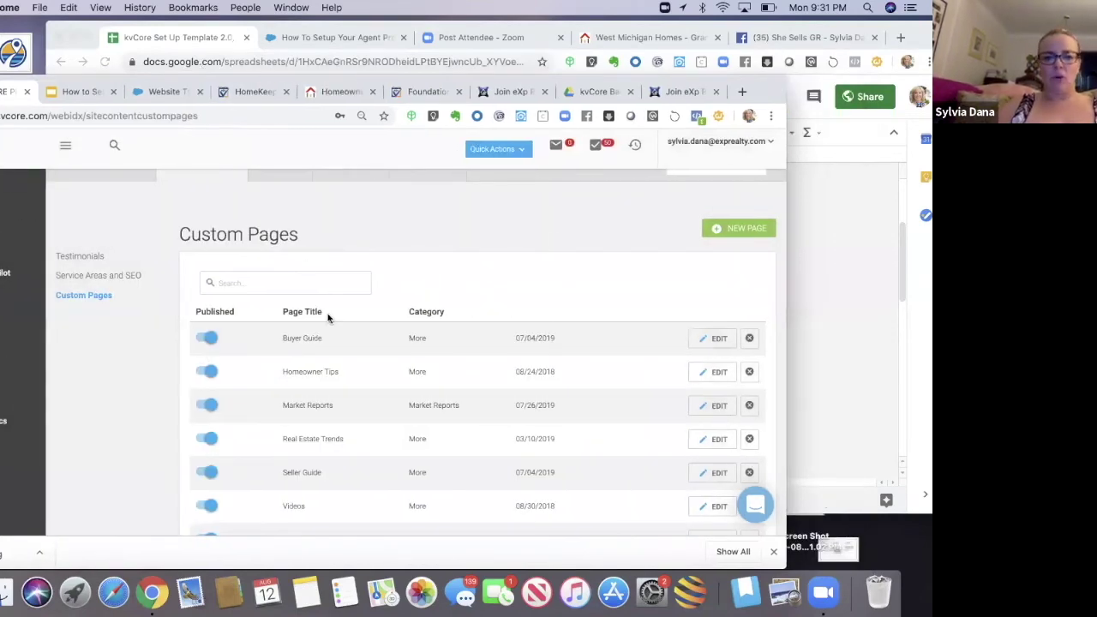
- Open Homeowner Tips for editing, review its fields, and cancel without changes
left_click(711, 376)
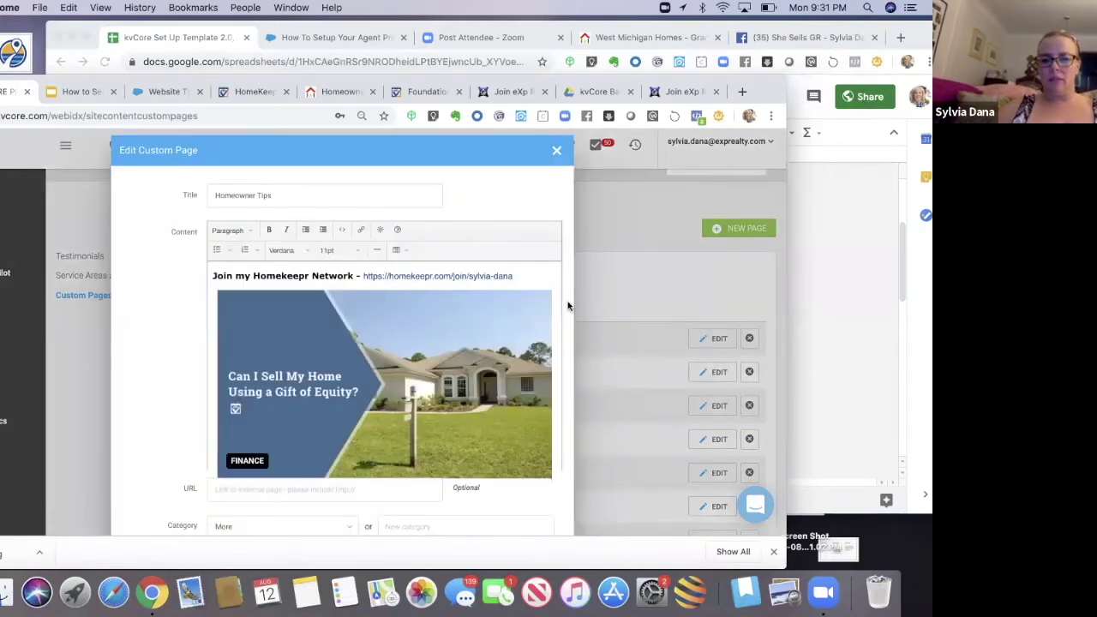
scroll(568, 306, "down", 7)
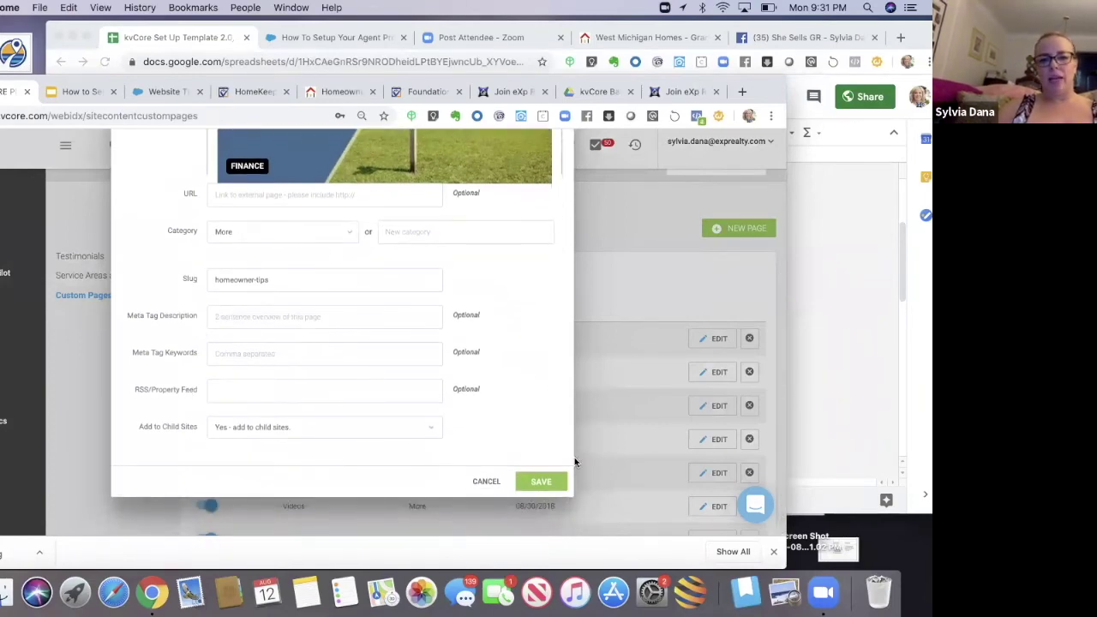
left_click(486, 482)
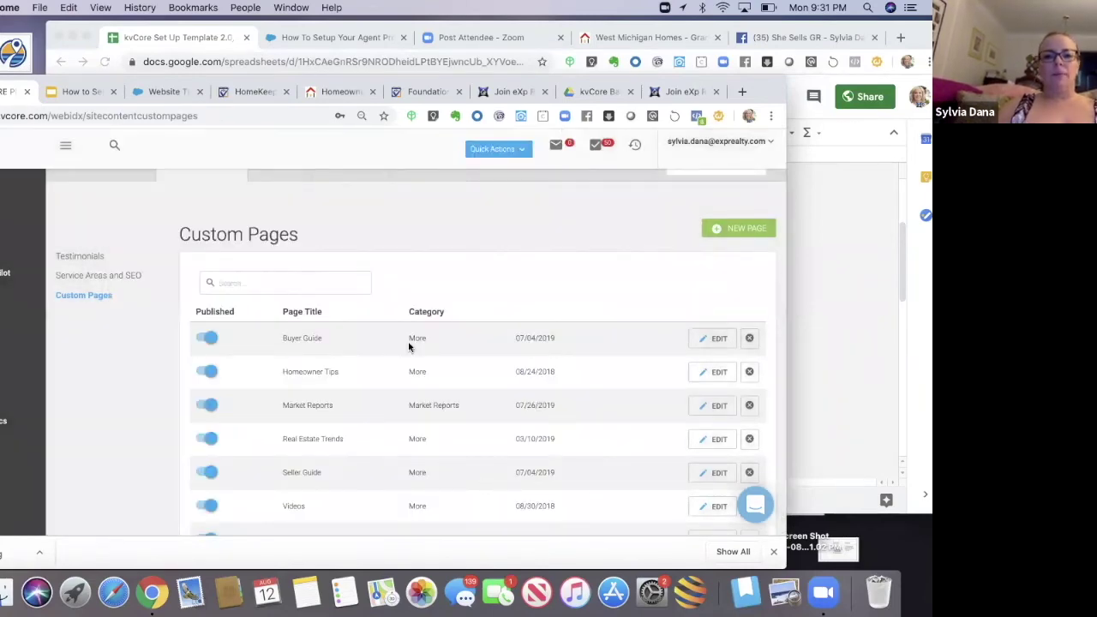
left_click(342, 98)
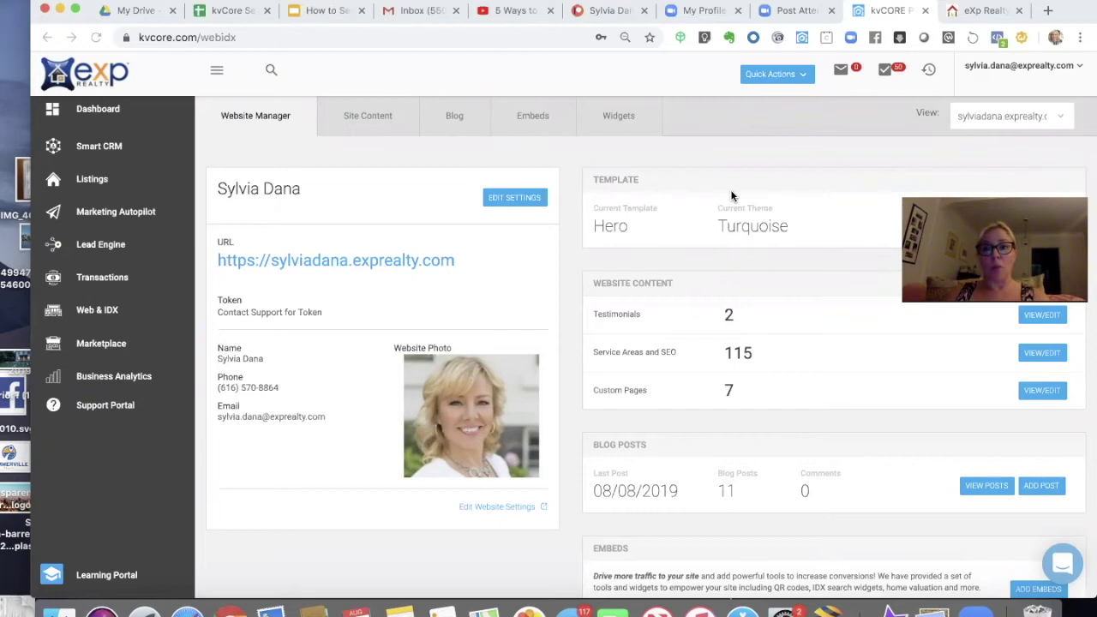
left_click(978, 11)
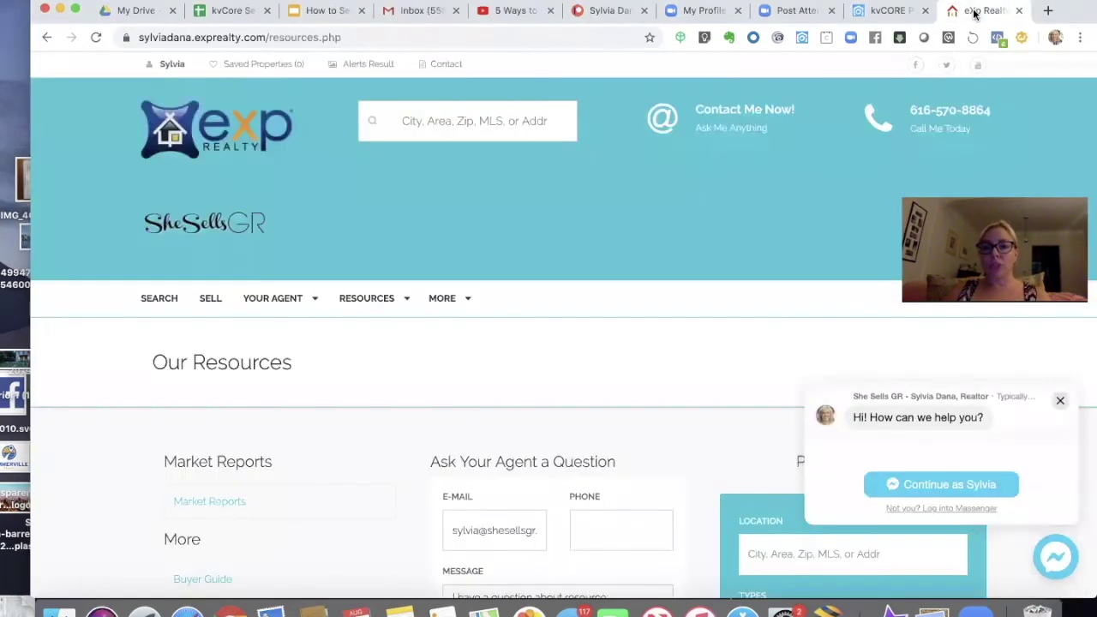
left_click(180, 135)
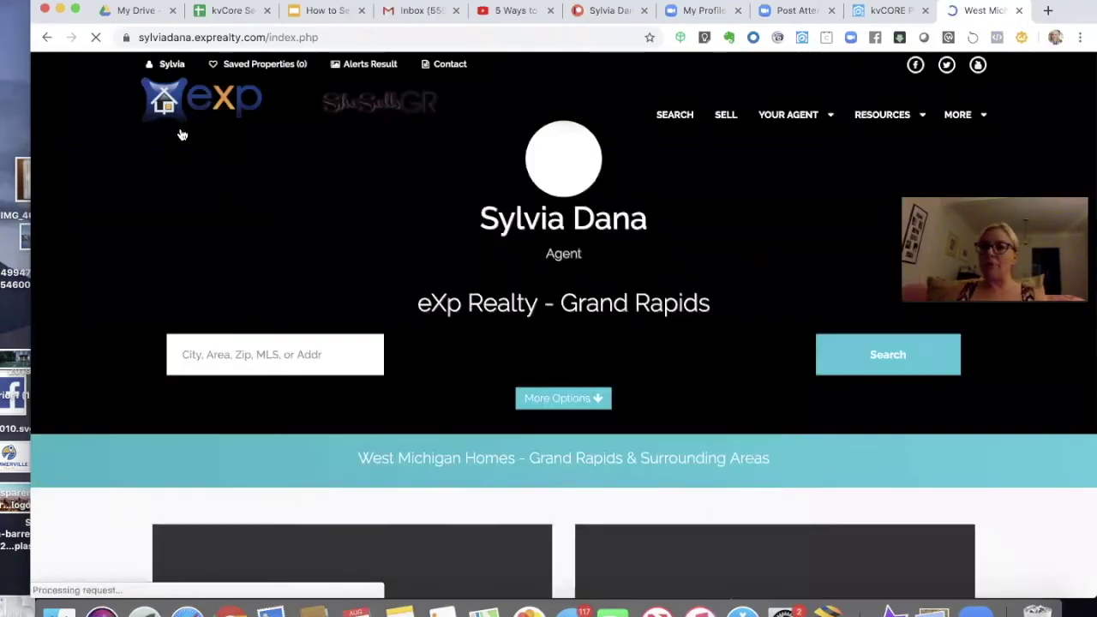
mouse_move(964, 118)
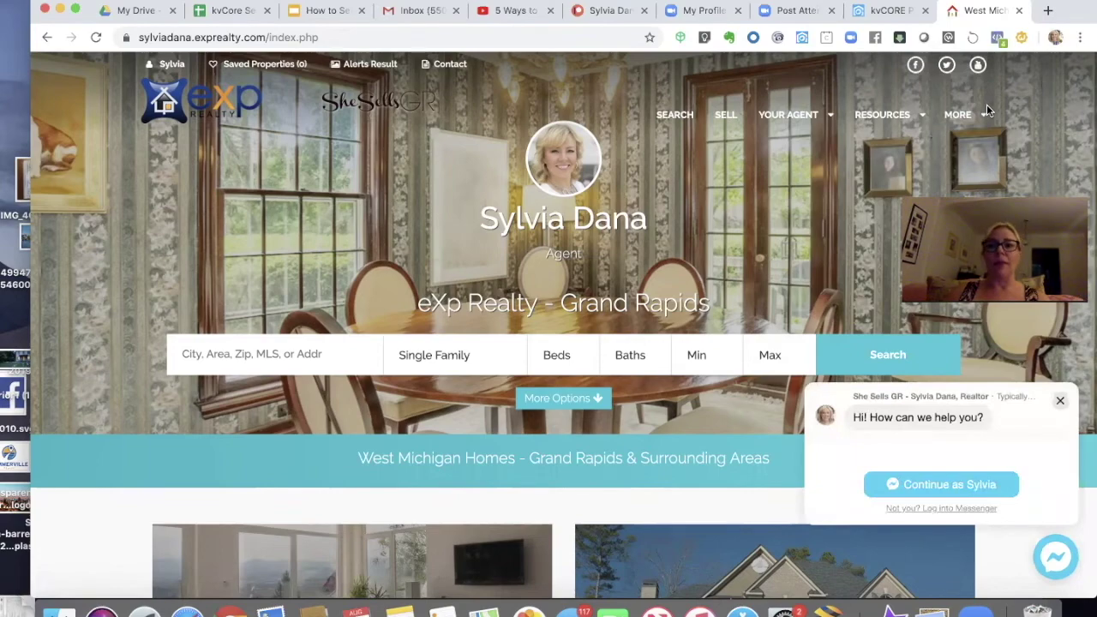
left_click(898, 12)
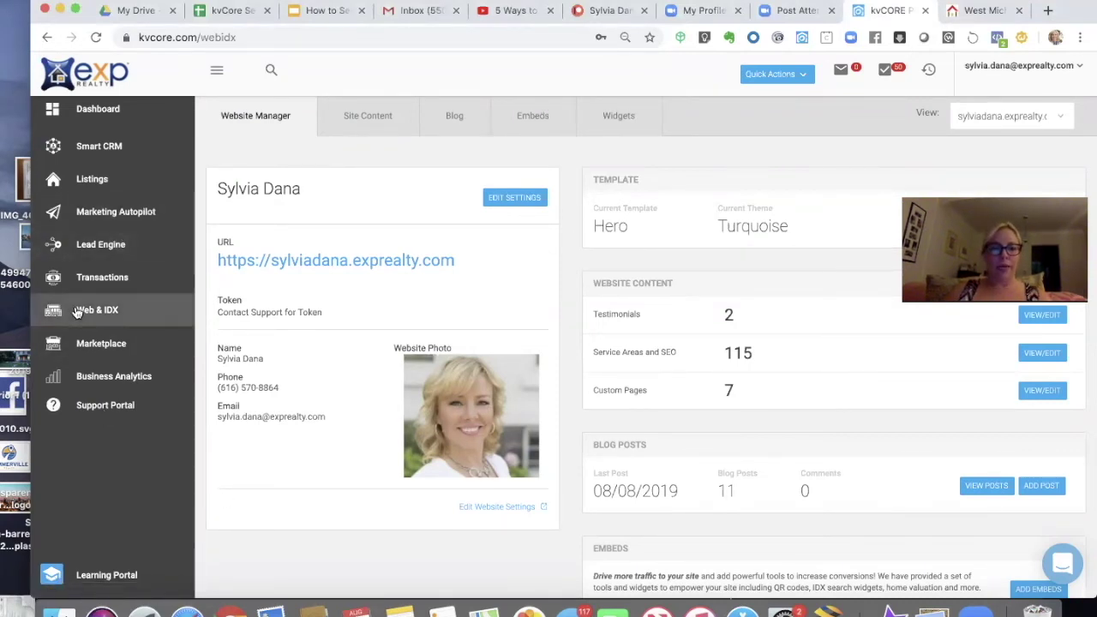
- Keep More selected under Select Categories for Navigation in website settings and save it
left_click(511, 201)
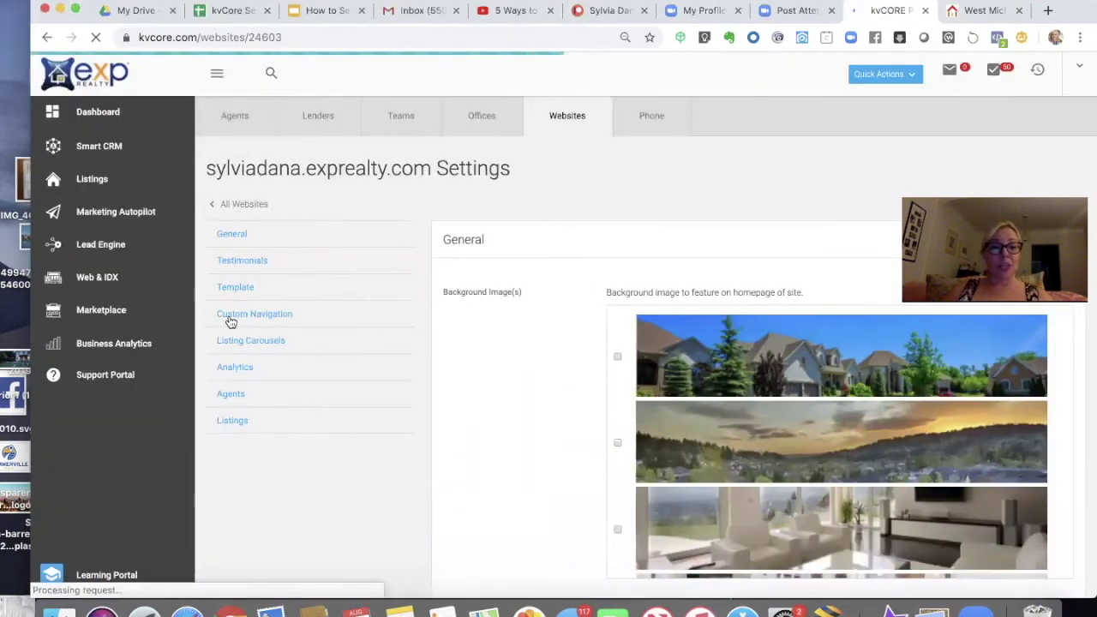
left_click(231, 317)
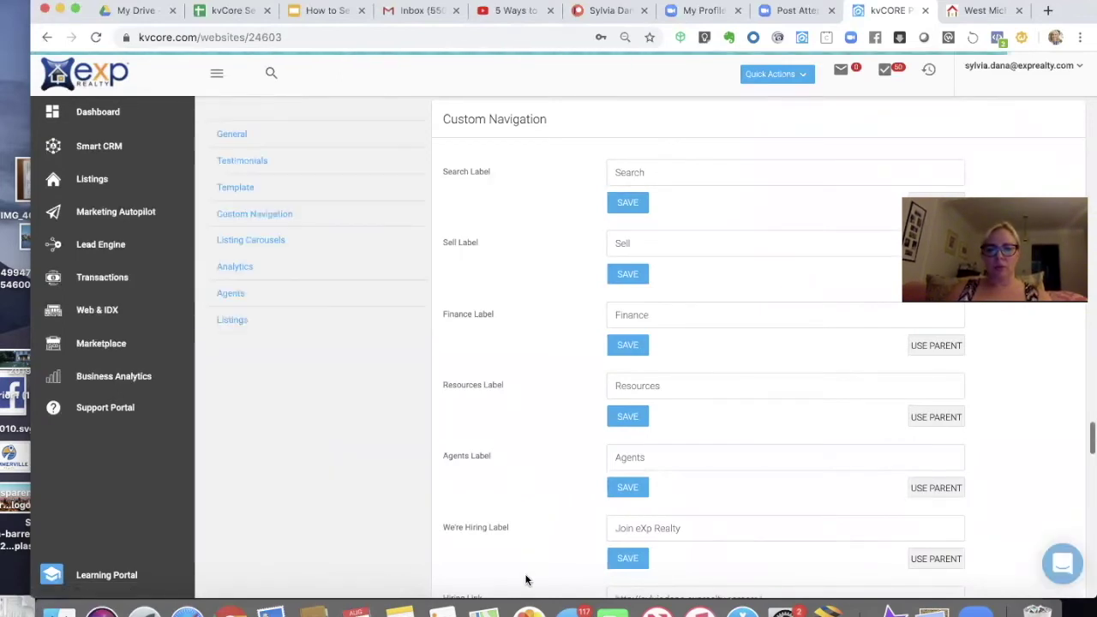
scroll(527, 581, "down", 3)
scroll(526, 580, "down", 8)
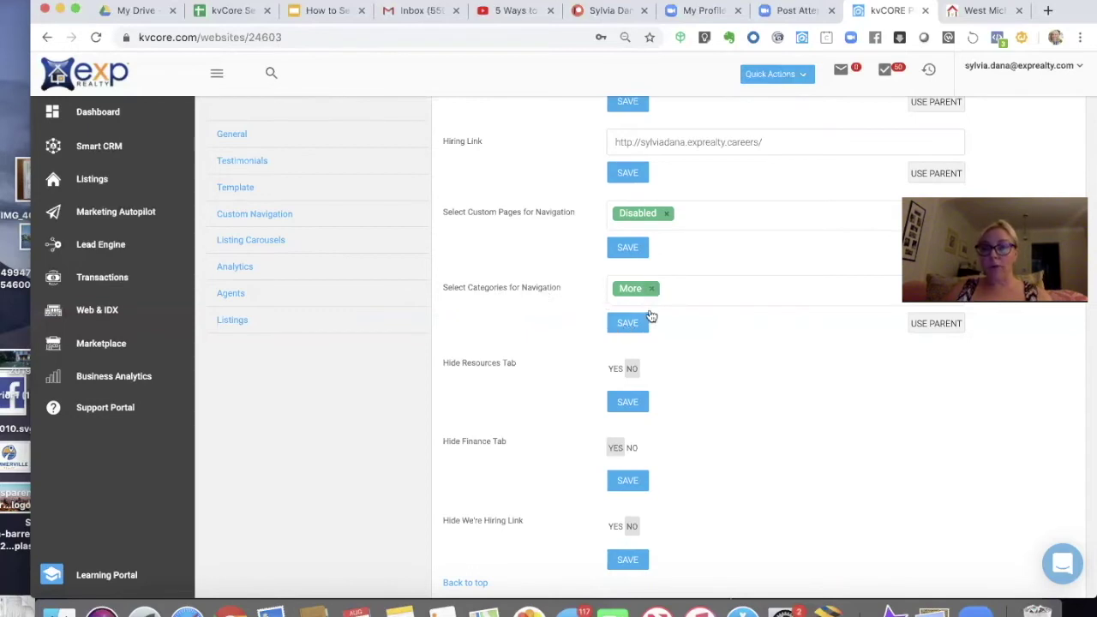
left_click(699, 288)
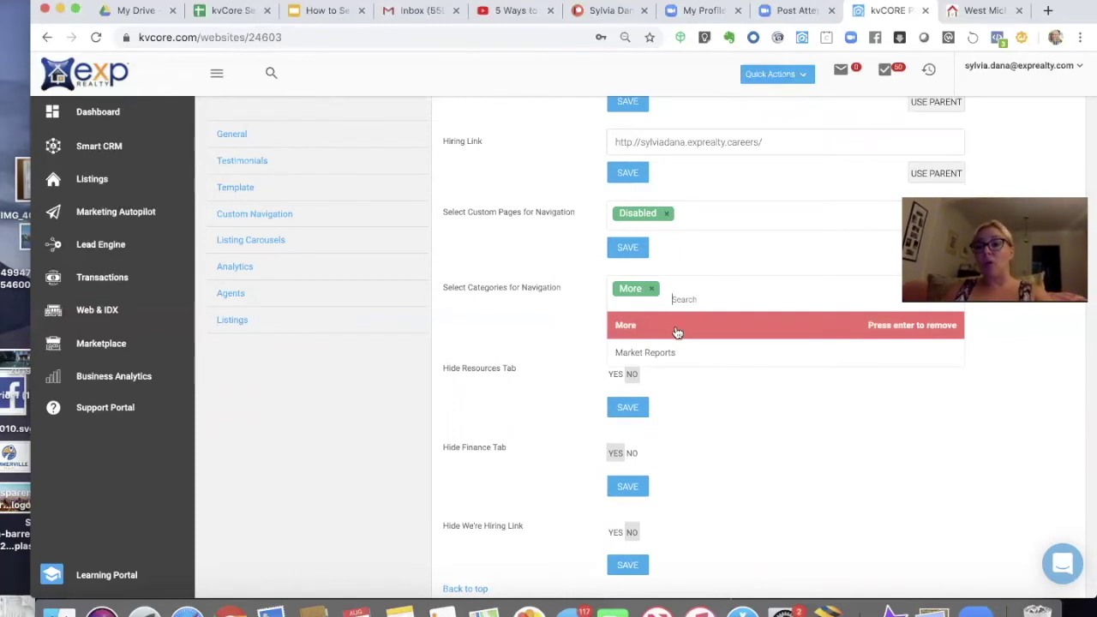
left_click(539, 324)
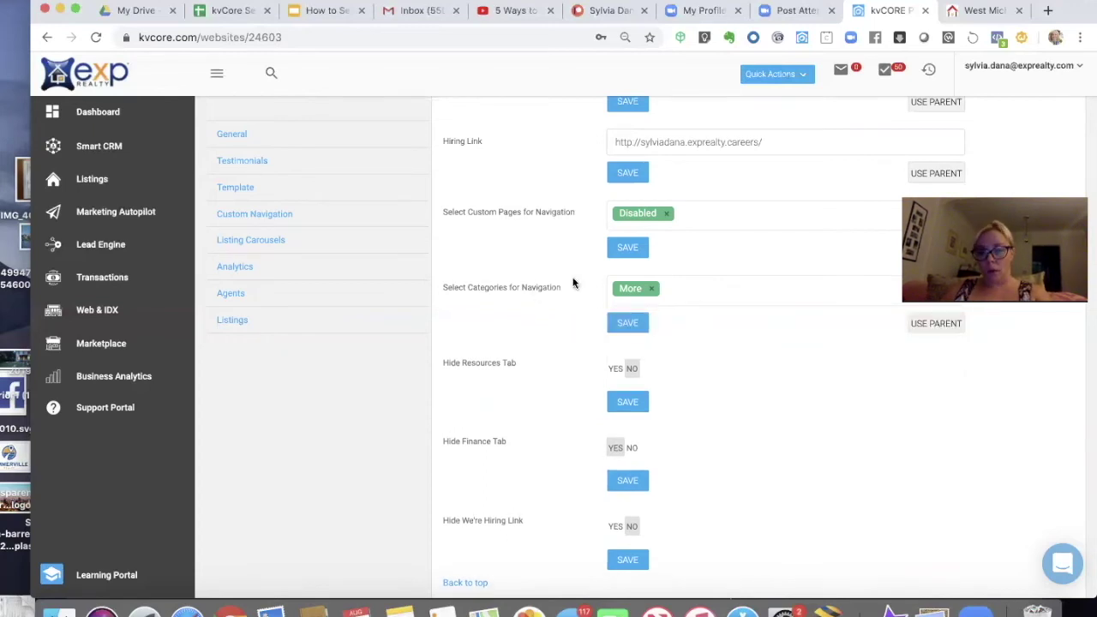
left_click(624, 324)
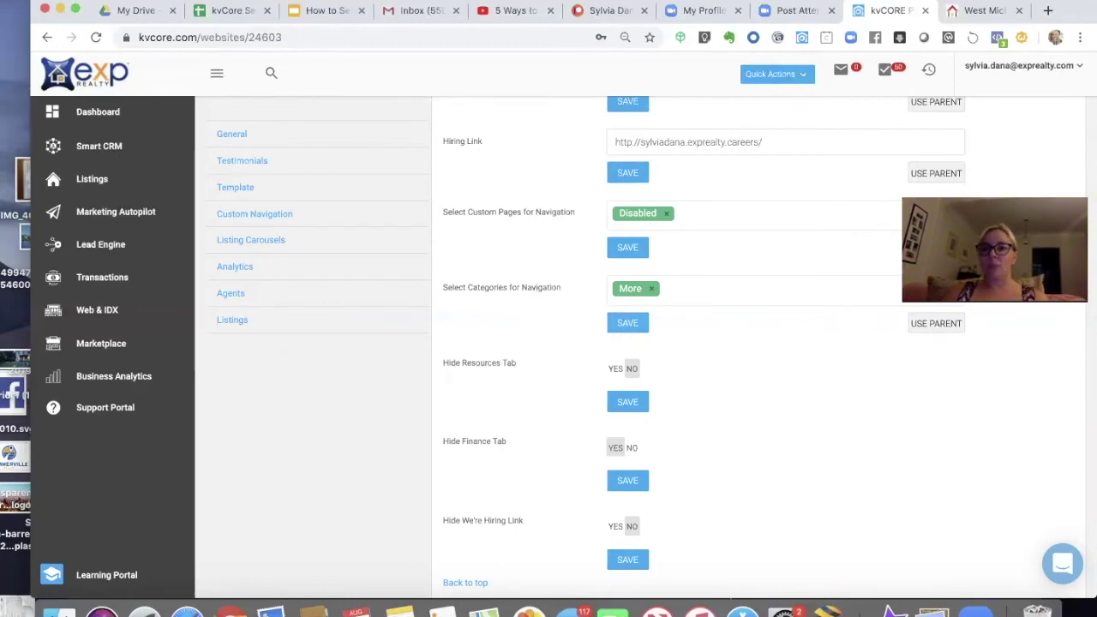
- Switch to the West Michigan agent website and look over the Homeowner Tips page
left_click(972, 14)
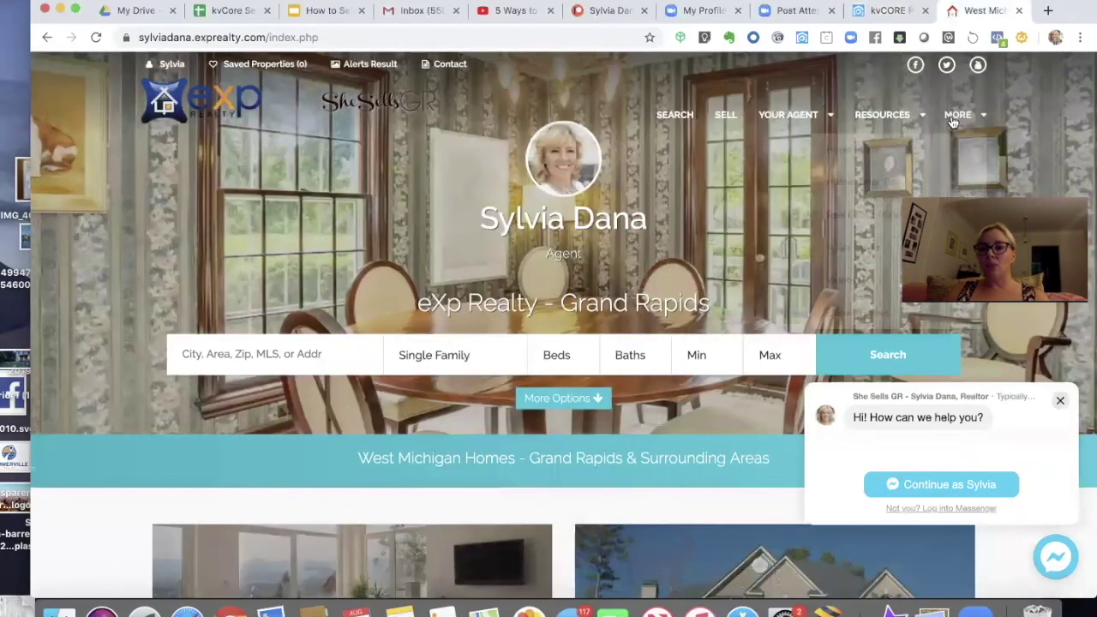
mouse_move(952, 123)
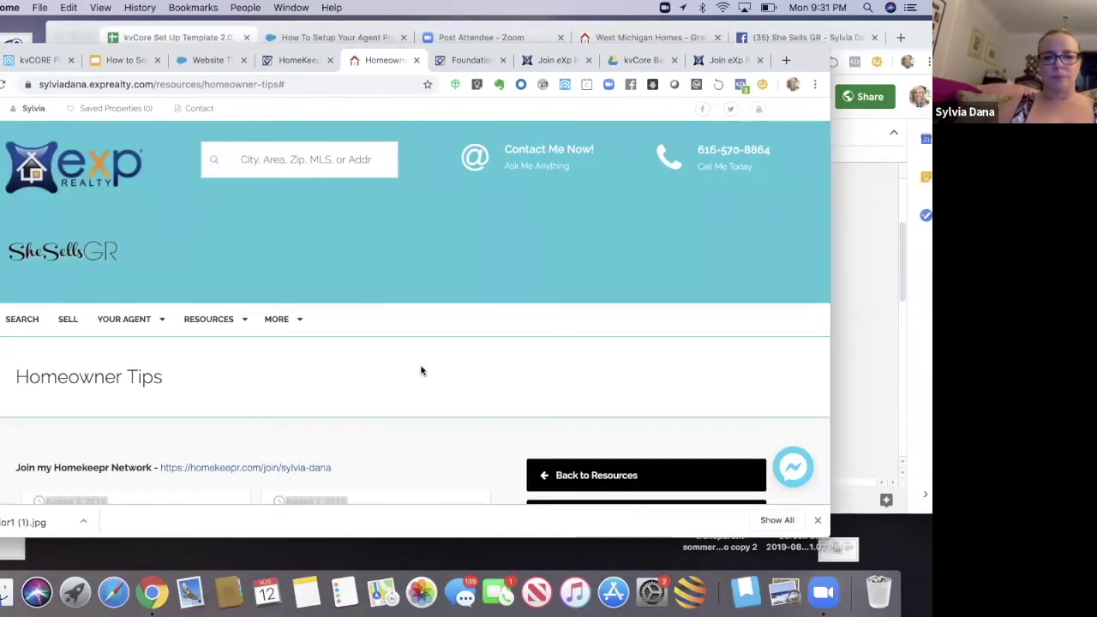
scroll(427, 373, "down", 4)
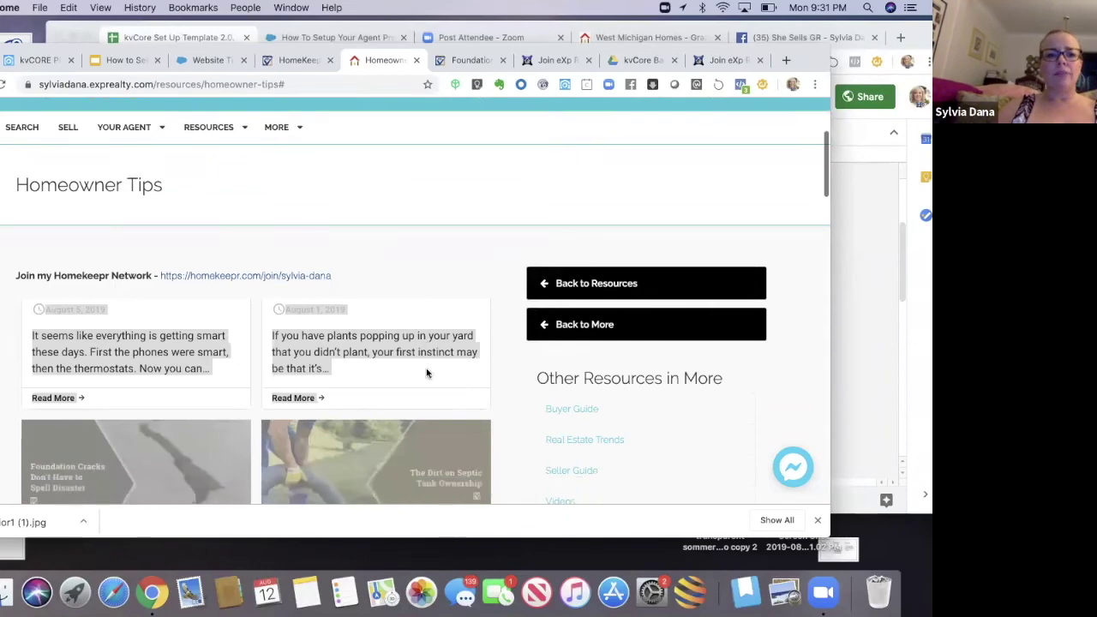
scroll(427, 373, "up", 4)
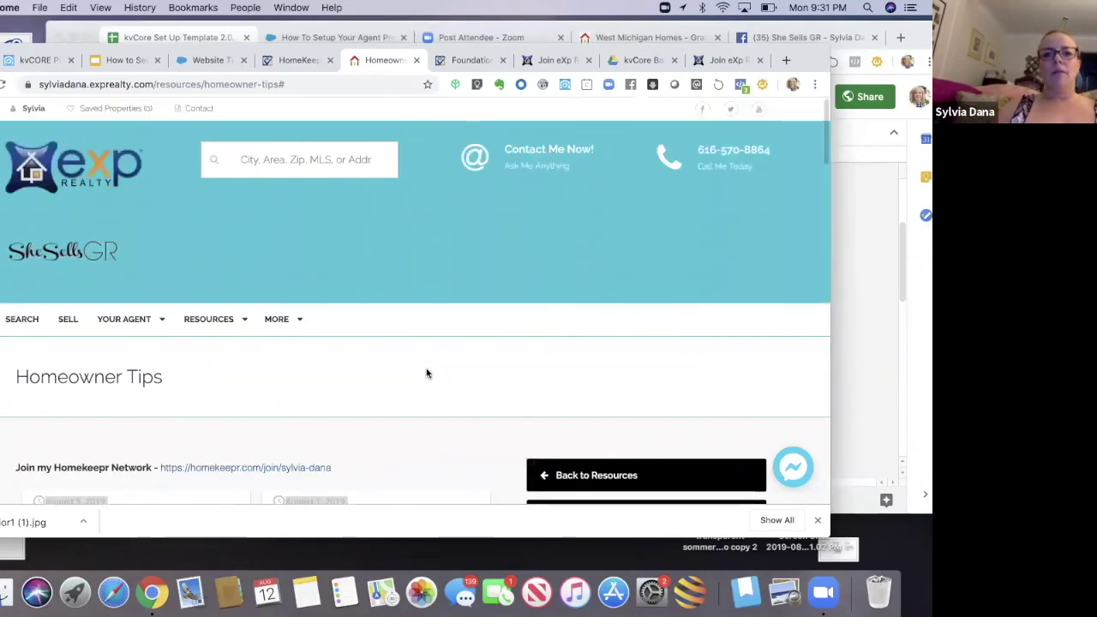
left_click_drag(795, 45, 789, 171)
left_click_drag(732, 108, 742, 60)
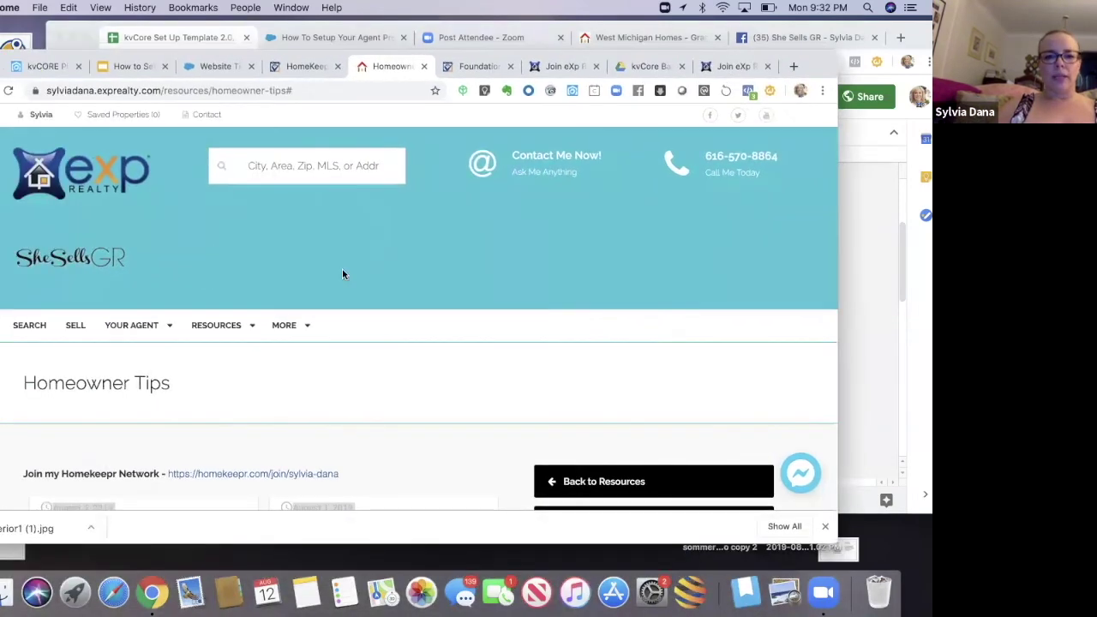
- Open the Zillow Reviews page from the website's More menu
mouse_move(298, 325)
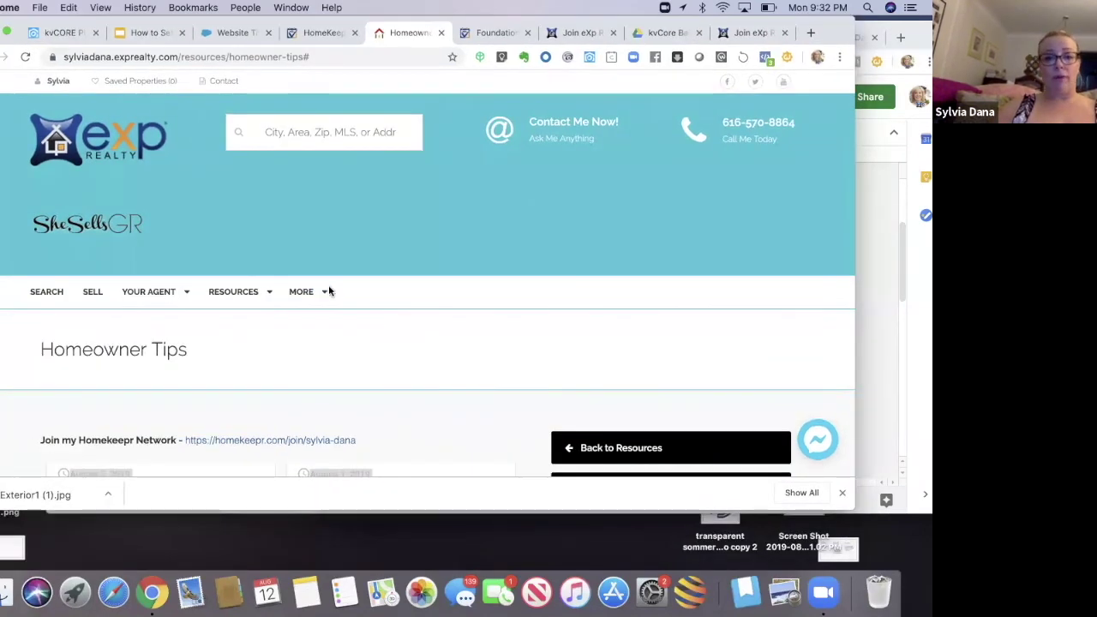
mouse_move(326, 293)
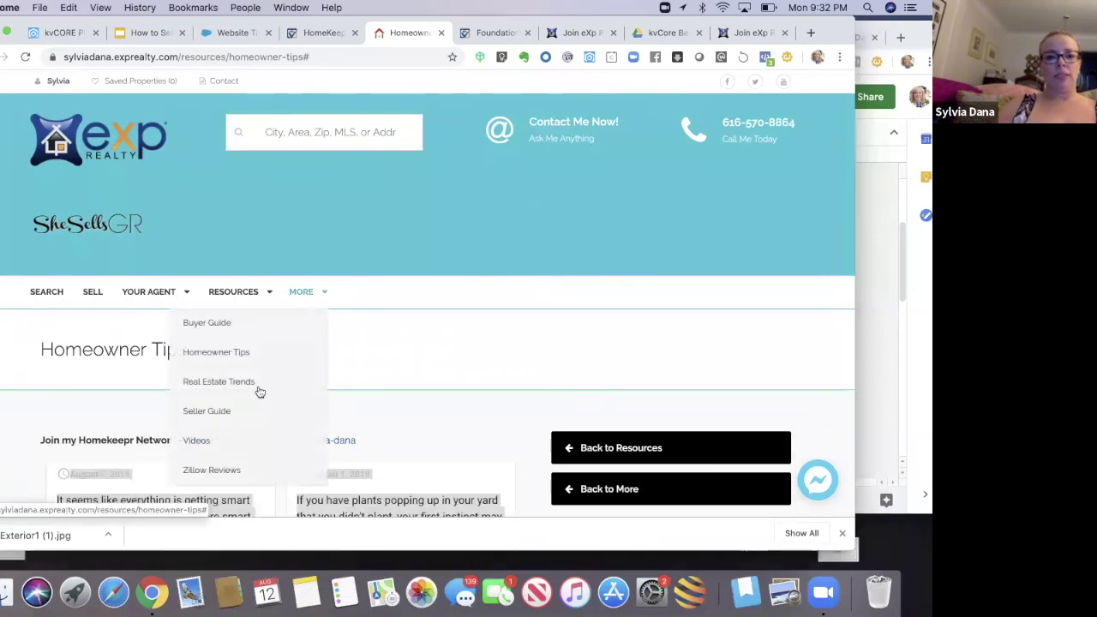
left_click(233, 471)
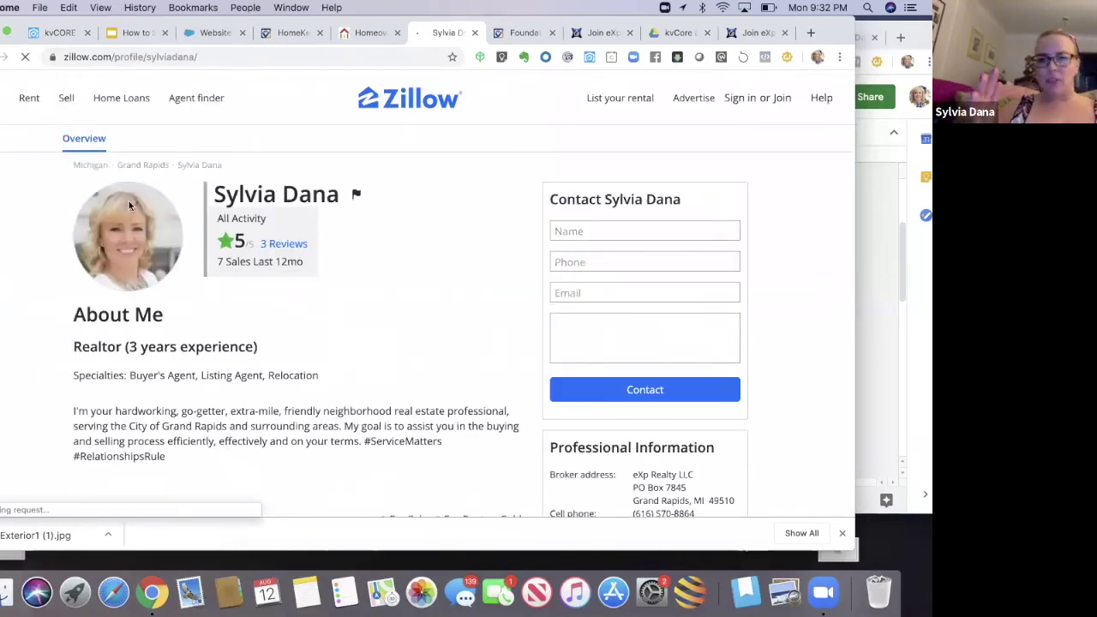
- Go back to the kvCore Custom Pages list and start a new custom page
left_click(52, 33)
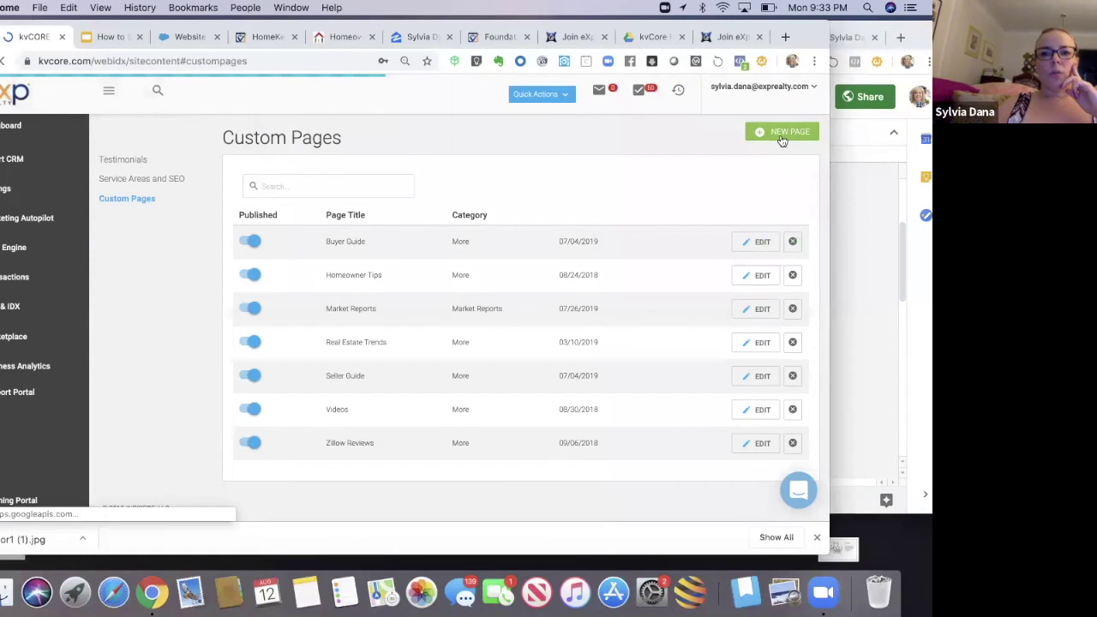
left_click(780, 135)
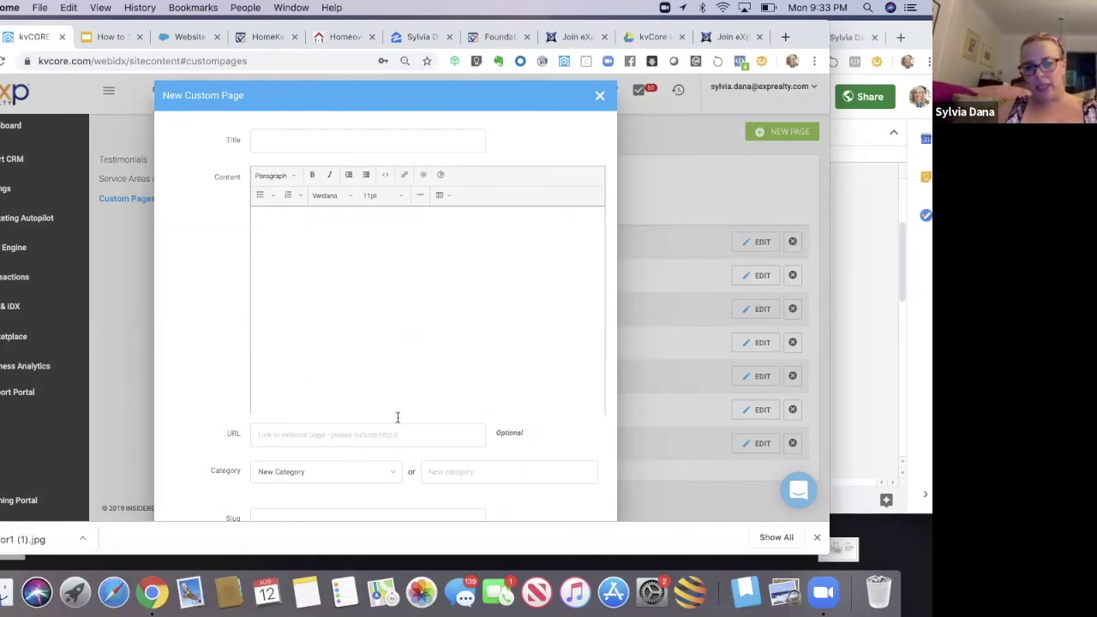
- Browse the new page's Category options without choosing one
left_click(343, 471)
left_click(200, 436)
key("space")
key("Down")
key("Down")
key("Escape")
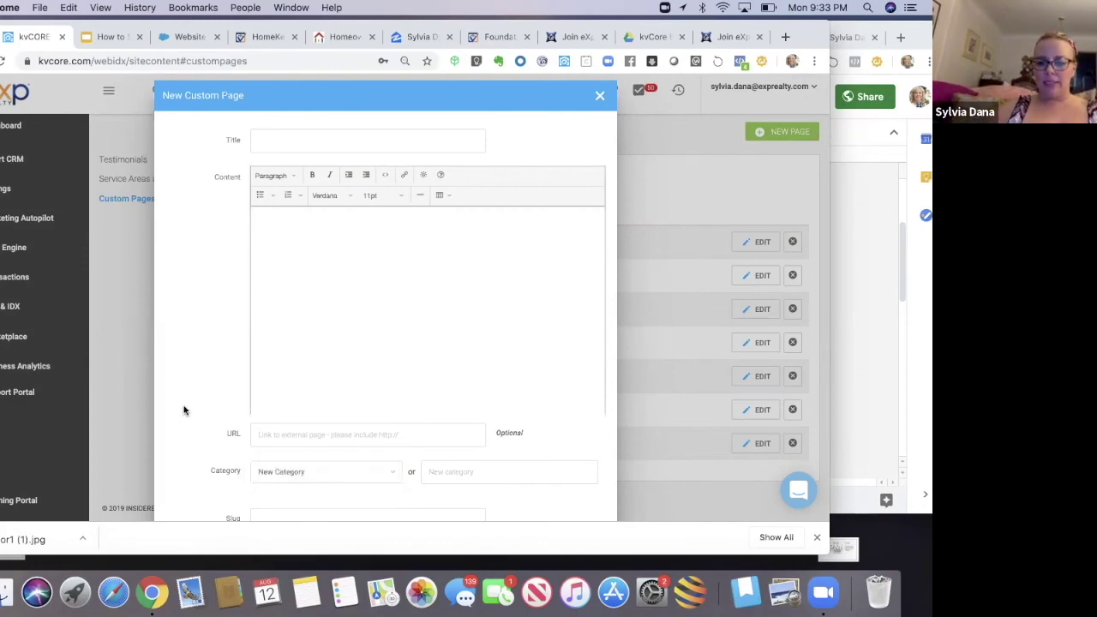
key("space")
key("Escape")
left_click_drag(194, 482, 231, 64)
left_click(217, 247)
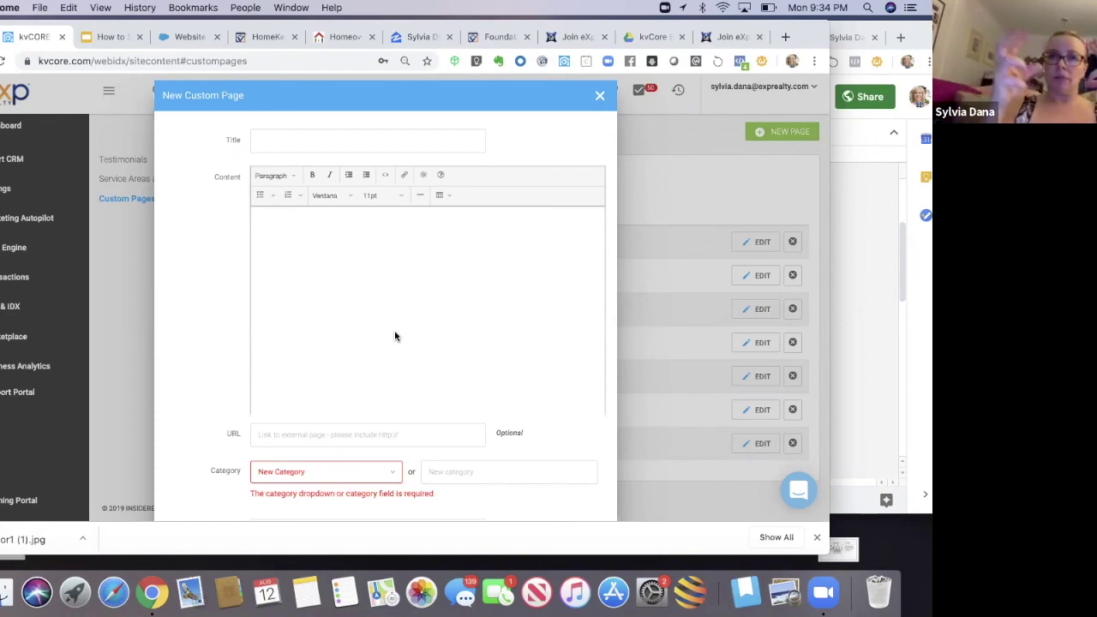
- Close the unsaved New Custom Page form and switch to the kvCore setup slide deck
left_click(601, 99)
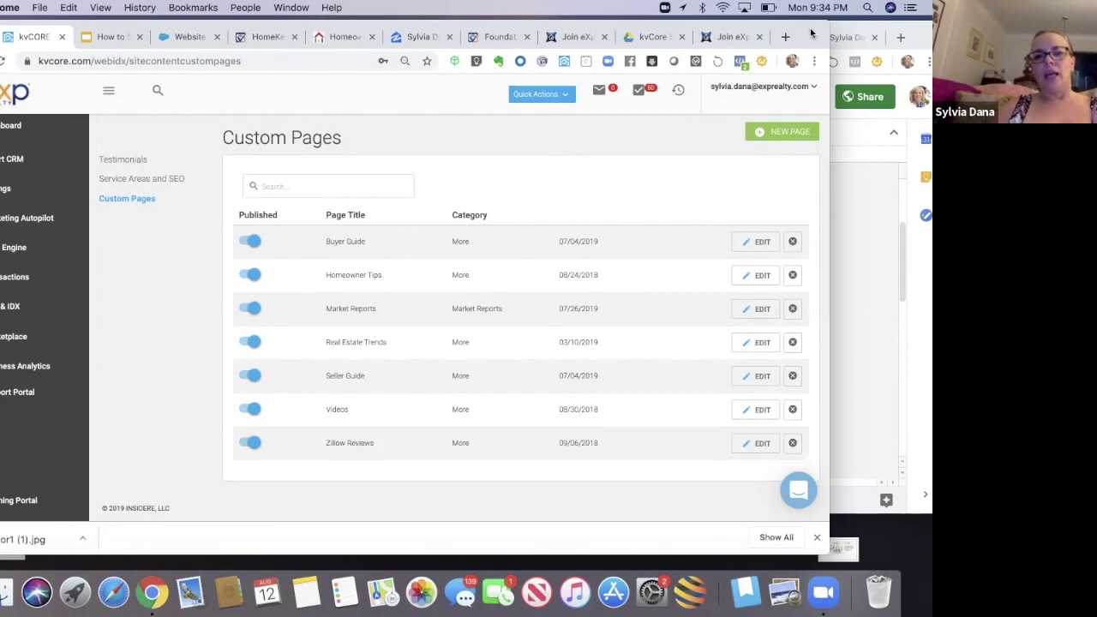
left_click_drag(811, 33, 840, 47)
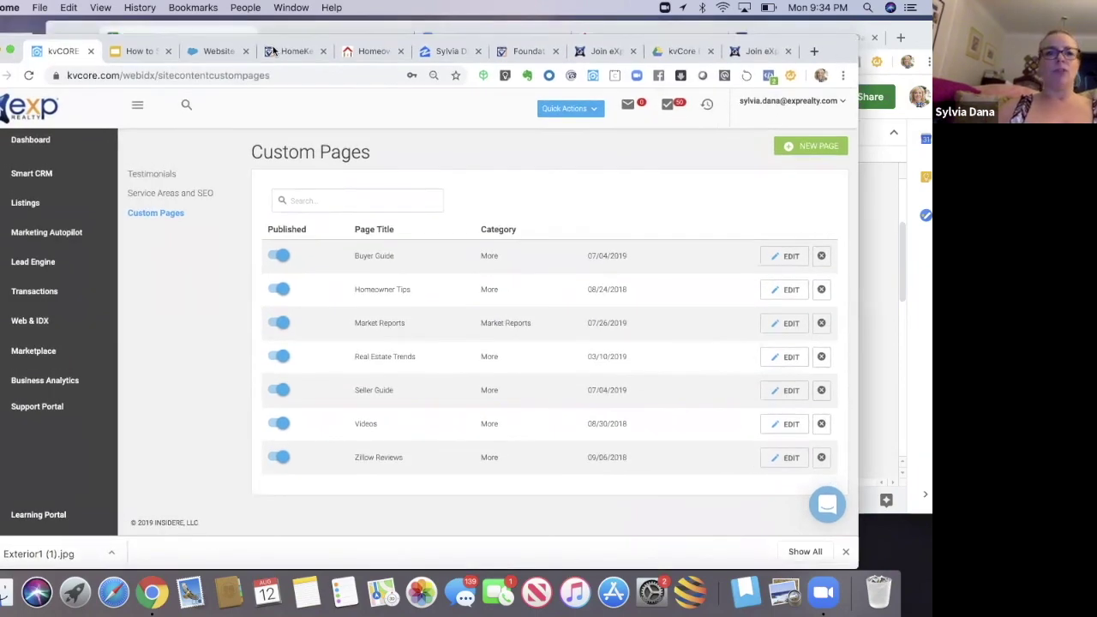
left_click(142, 54)
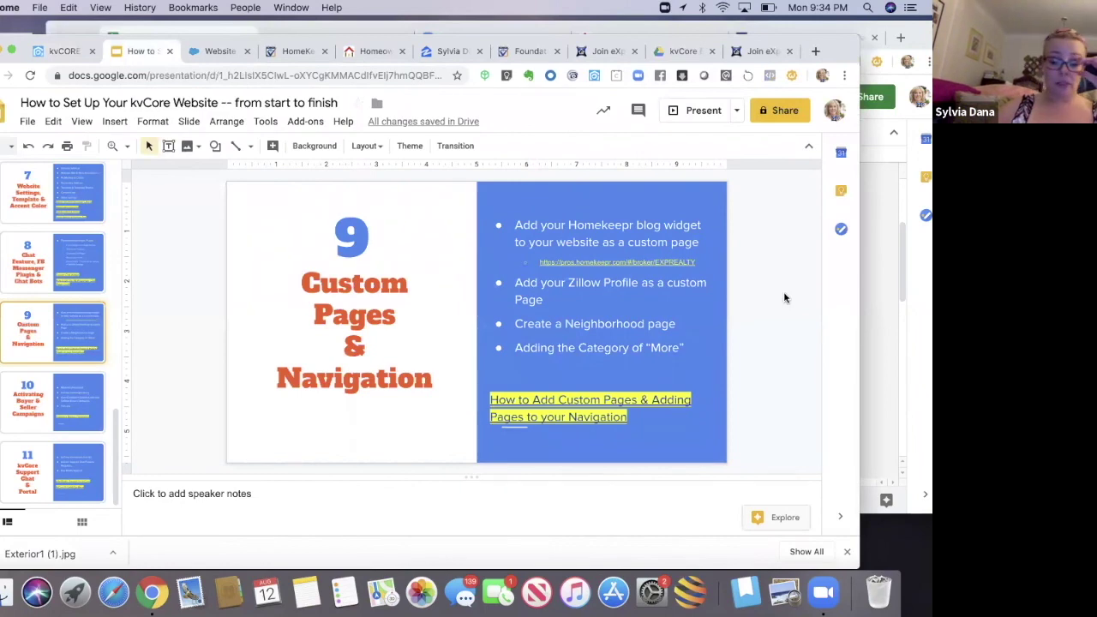
key("Down")
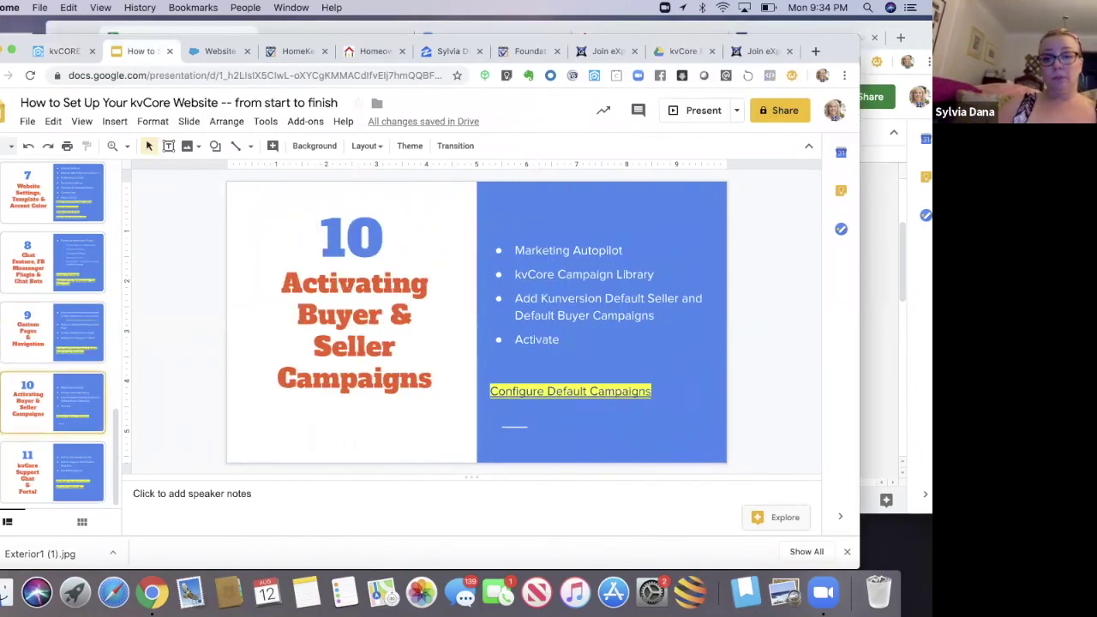
key("Up")
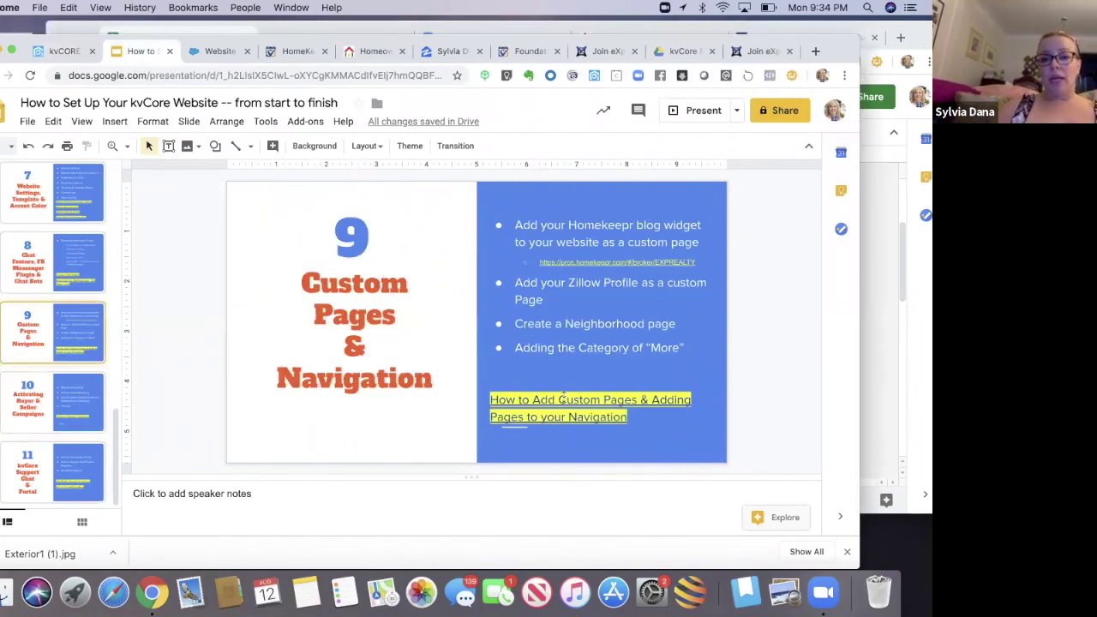